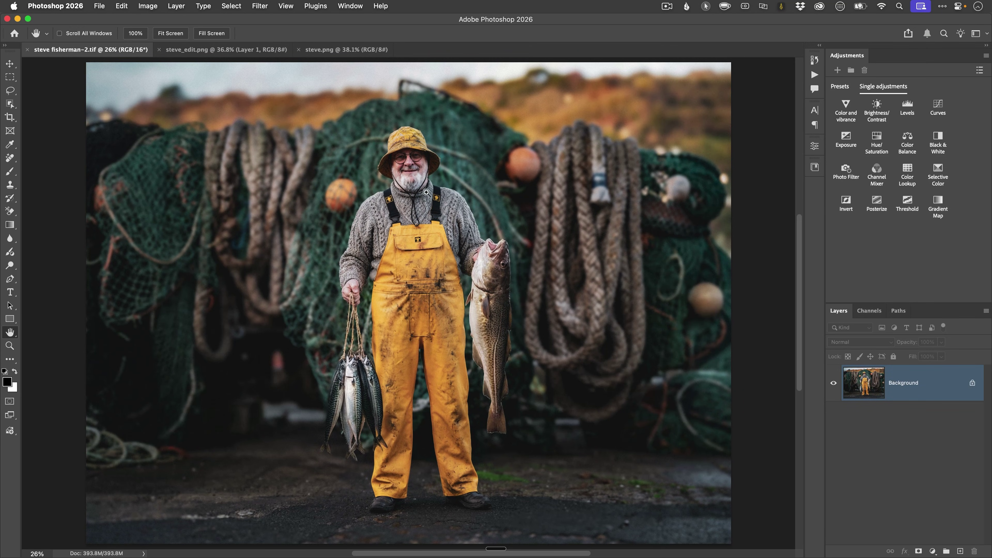
Step: Fit the photo on screen and compare steve_edit.png against the clean steve.png original
{"action": "scroll", "coordinate": [420, 173], "scroll_direction": "up", "scroll_amount": 10}
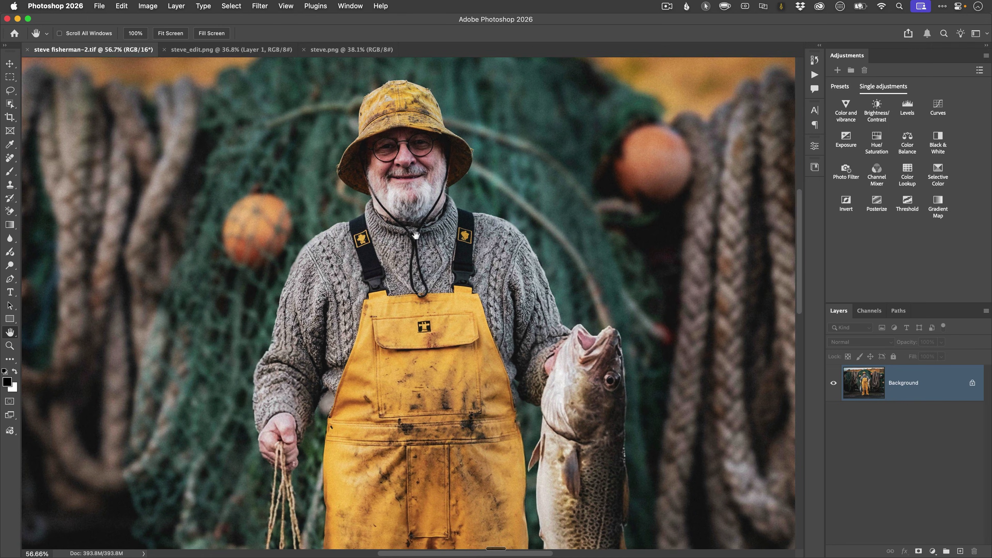
{"action": "scroll", "coordinate": [413, 234], "scroll_direction": "down", "scroll_amount": 3}
{"action": "scroll", "coordinate": [413, 235], "scroll_direction": "down", "scroll_amount": 5}
{"action": "scroll", "coordinate": [406, 244], "scroll_direction": "up", "scroll_amount": 3}
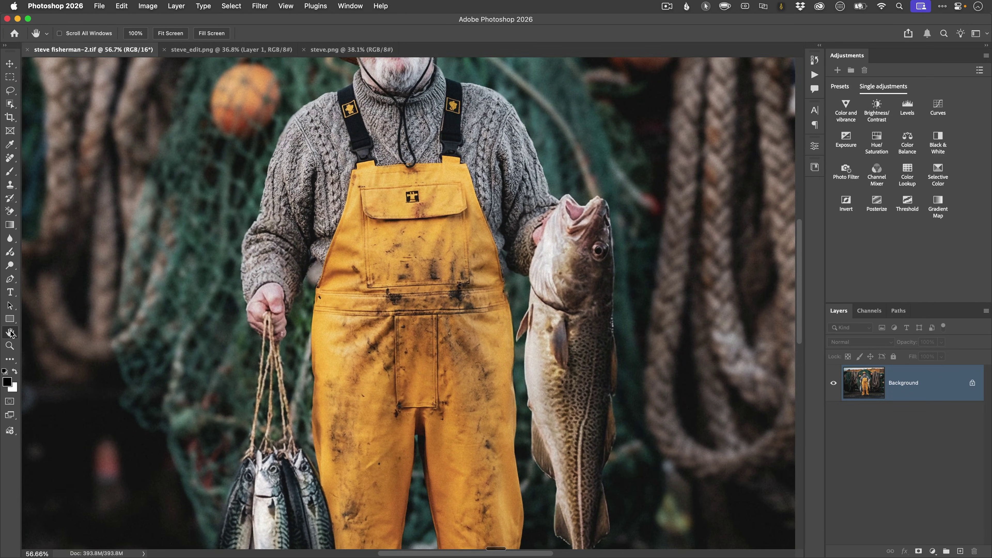
{"action": "double_click", "coordinate": [11, 332]}
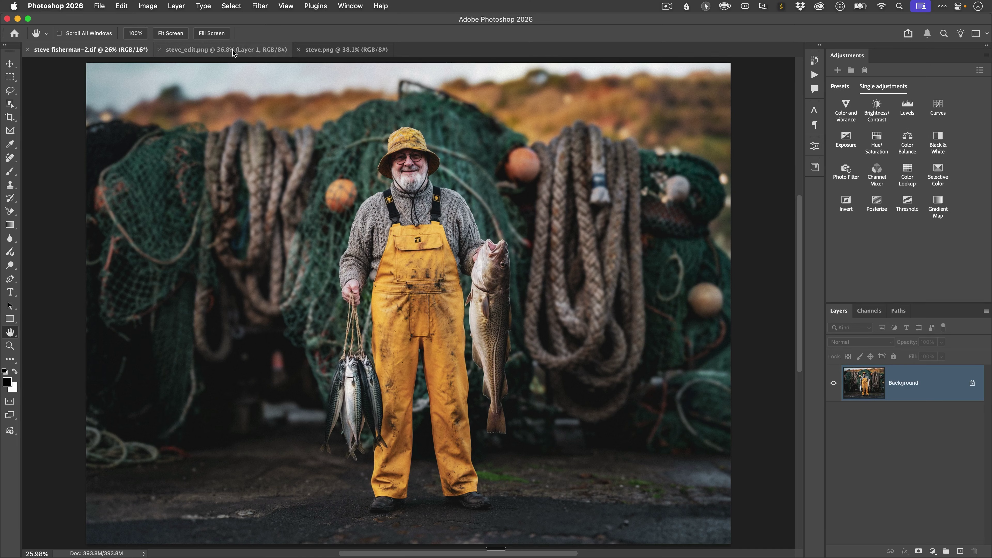
{"action": "left_click", "coordinate": [235, 50]}
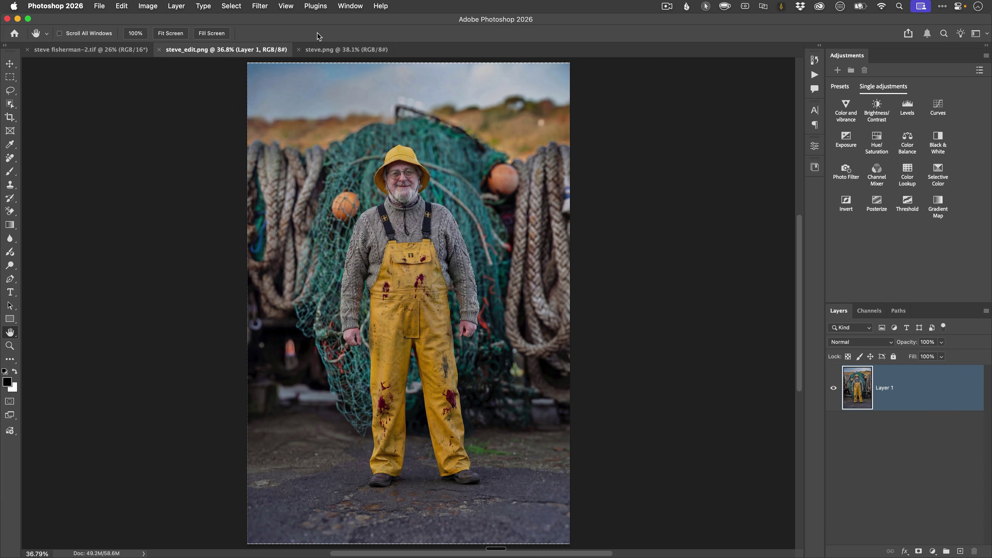
{"action": "left_click", "coordinate": [333, 50]}
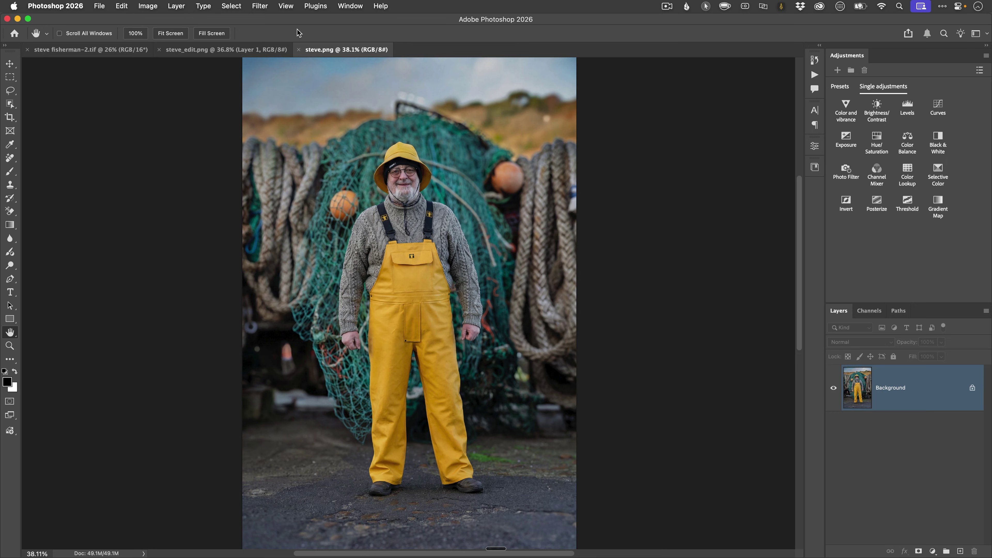
Step: Zoom in on the fisherman's face, fit both photos on screen, and end on steve_edit.png
{"action": "left_click", "coordinate": [224, 53]}
{"action": "left_click_drag", "start_coordinate": [411, 189], "coordinate": [448, 203]}
{"action": "left_click", "coordinate": [329, 53]}
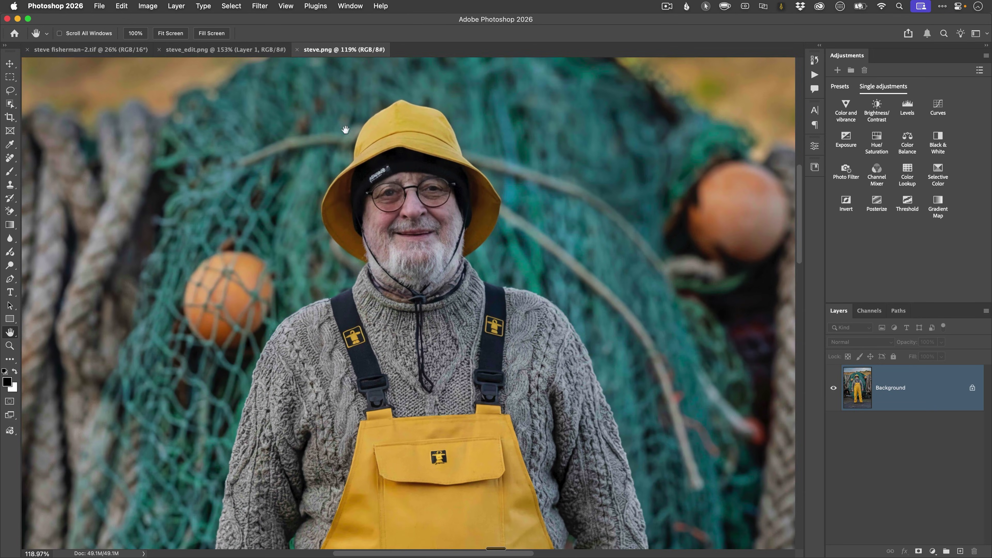
{"action": "double_click", "coordinate": [13, 333]}
{"action": "left_click", "coordinate": [238, 53]}
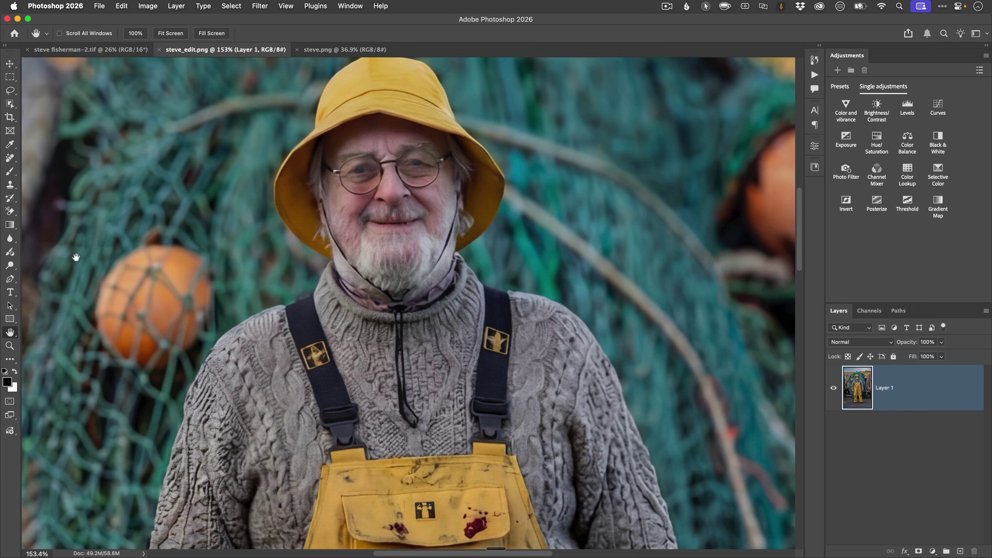
{"action": "double_click", "coordinate": [11, 333]}
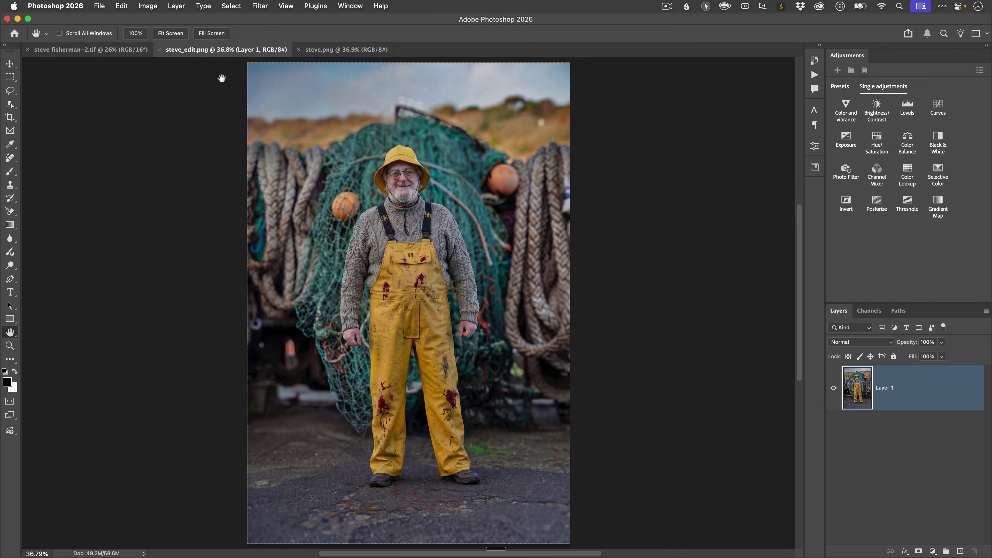
{"action": "key", "text": "v"}
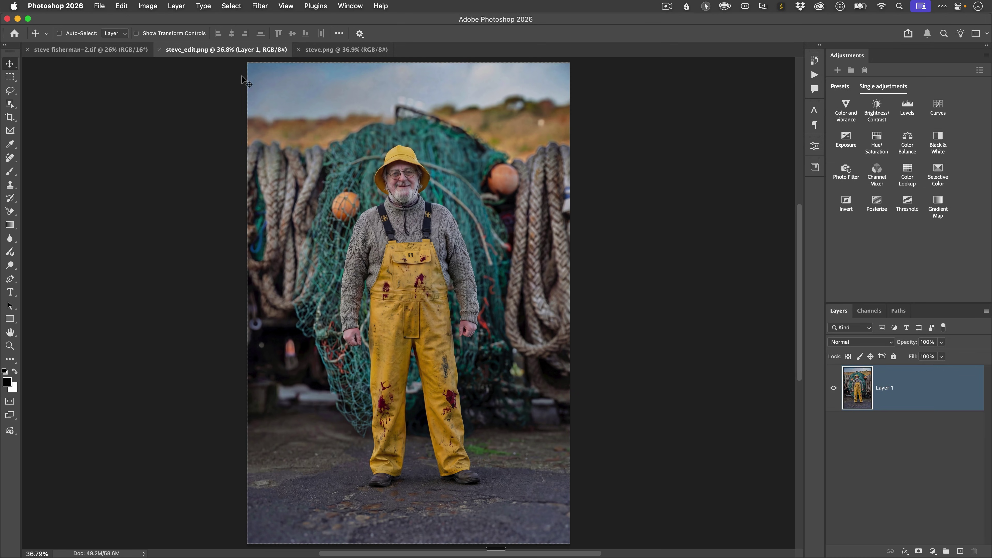
Step: Unlock steve.png's Background layer and drag it into steve_edit.png as Layer 2
{"action": "left_click", "coordinate": [340, 50]}
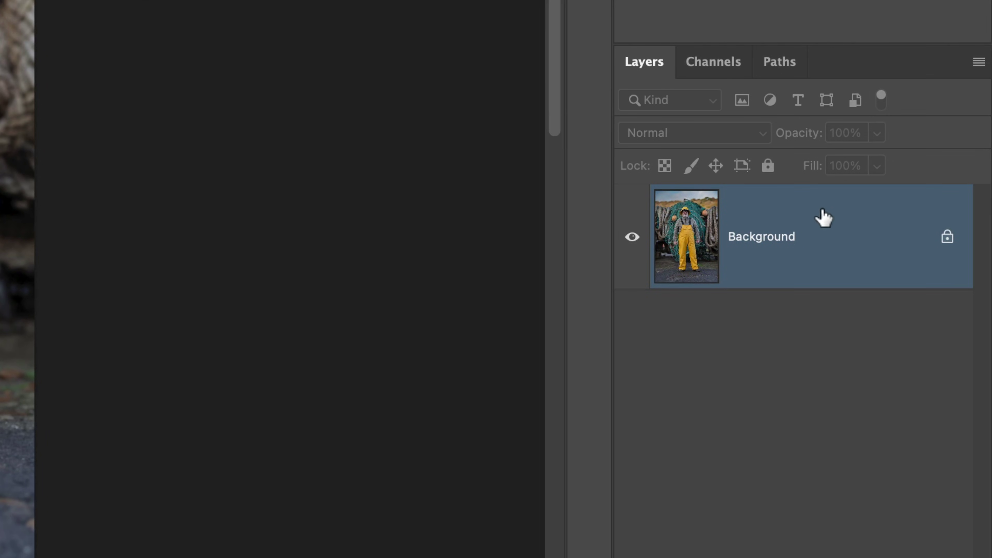
{"action": "left_click", "coordinate": [946, 242]}
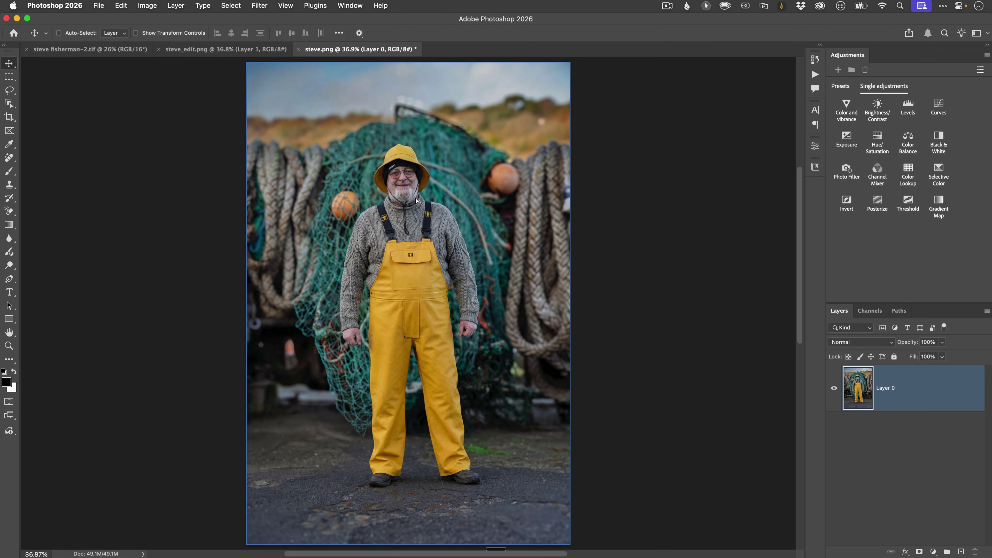
{"action": "left_click_drag", "start_coordinate": [415, 199], "coordinate": [246, 54]}
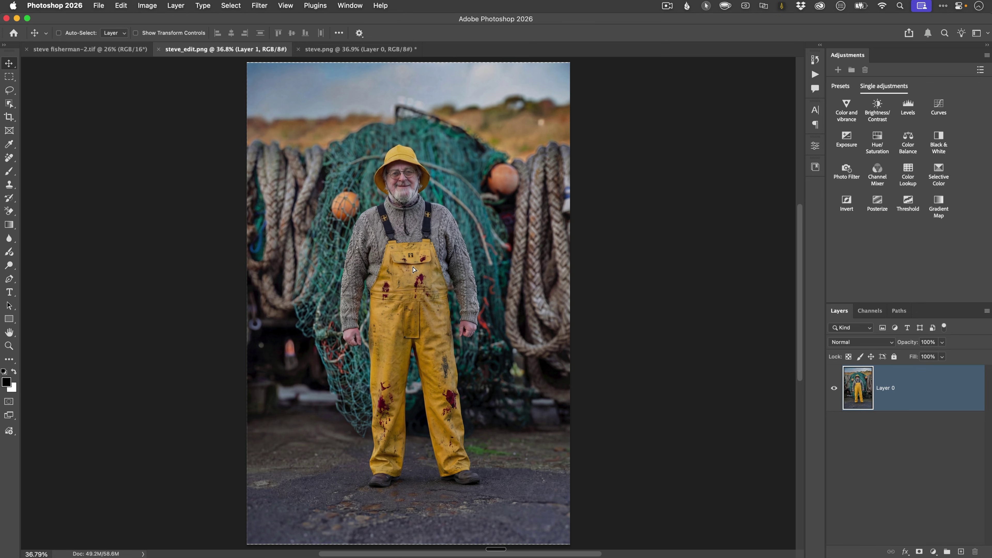
{"action": "left_click_drag", "start_coordinate": [414, 270], "coordinate": [413, 271]}
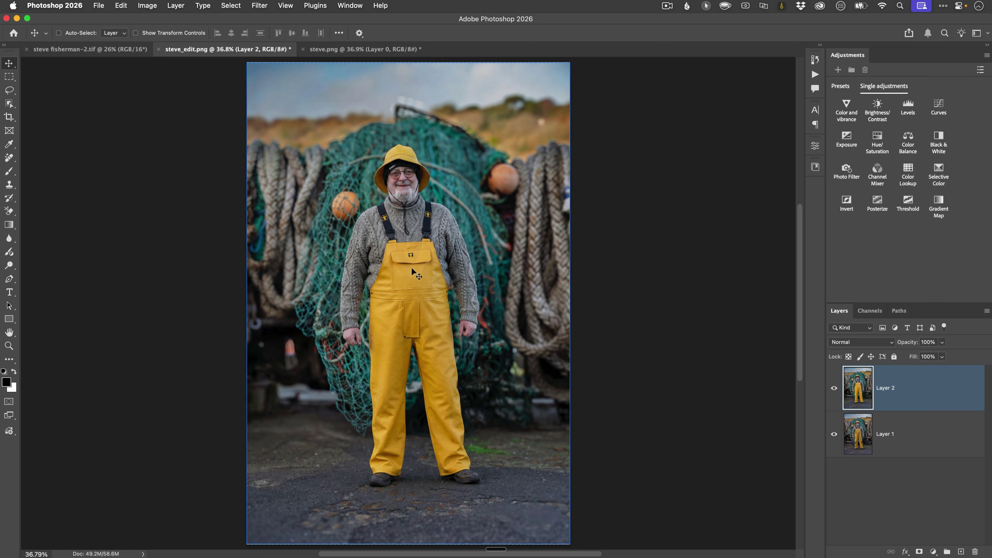
Step: Toggle Layer 2's visibility repeatedly to compare with Layer 1, then nudge it right and down
{"action": "left_click", "coordinate": [833, 390]}
{"action": "left_click", "coordinate": [833, 390]}
{"action": "left_click", "coordinate": [833, 391]}
{"action": "left_click", "coordinate": [833, 389]}
{"action": "left_click", "coordinate": [833, 391]}
{"action": "left_click", "coordinate": [833, 391]}
{"action": "left_click", "coordinate": [833, 391]}
{"action": "left_click", "coordinate": [833, 390]}
{"action": "left_click_drag", "start_coordinate": [469, 284], "coordinate": [473, 286]}
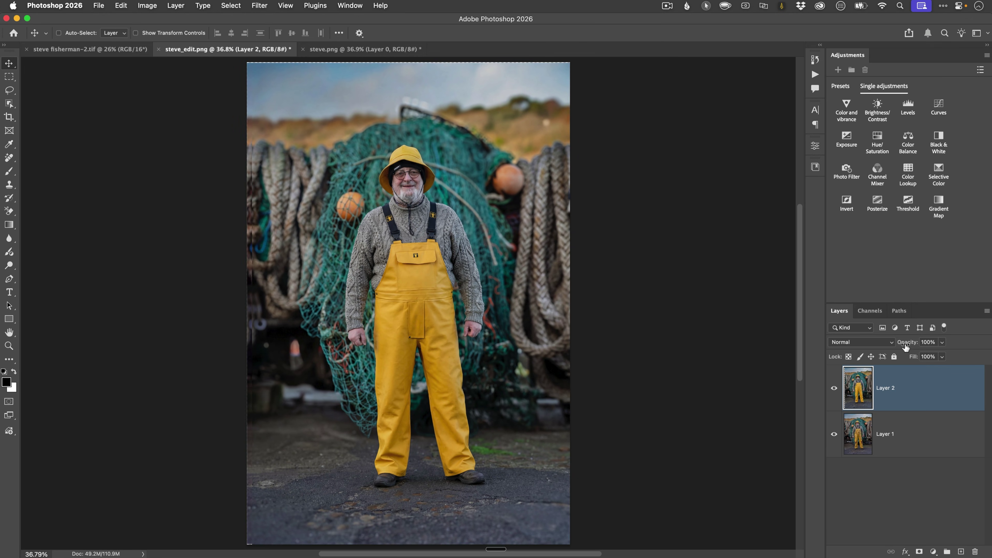
Step: Drop Layer 2's opacity to 63%, zoom in, restore 100%, and recheck it against Layer 1
{"action": "left_click_drag", "start_coordinate": [908, 344], "coordinate": [894, 343]}
{"action": "left_click_drag", "start_coordinate": [412, 161], "coordinate": [420, 255]}
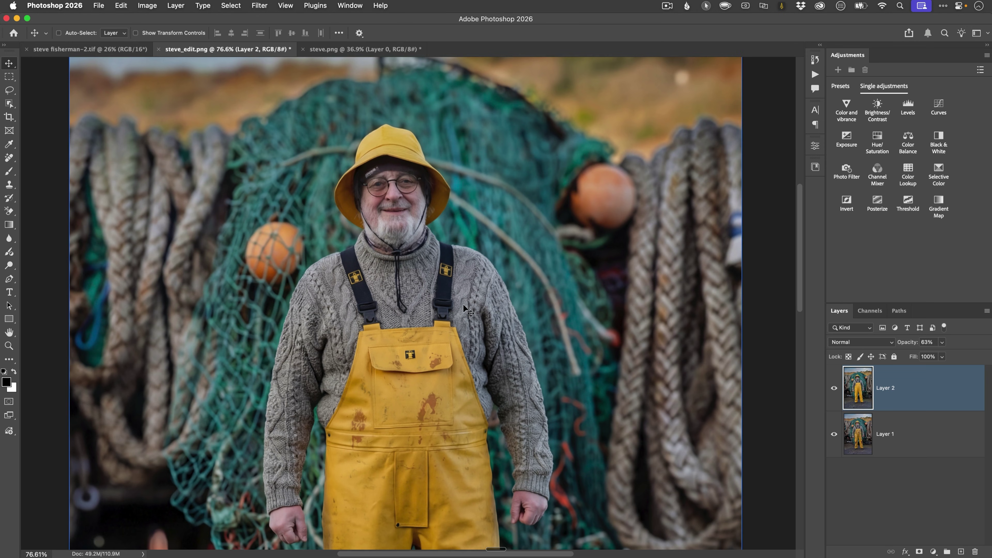
{"action": "left_click_drag", "start_coordinate": [895, 348], "coordinate": [950, 347]}
{"action": "left_click", "coordinate": [833, 388]}
{"action": "left_click", "coordinate": [834, 388]}
{"action": "left_click", "coordinate": [834, 389]}
{"action": "left_click", "coordinate": [833, 389]}
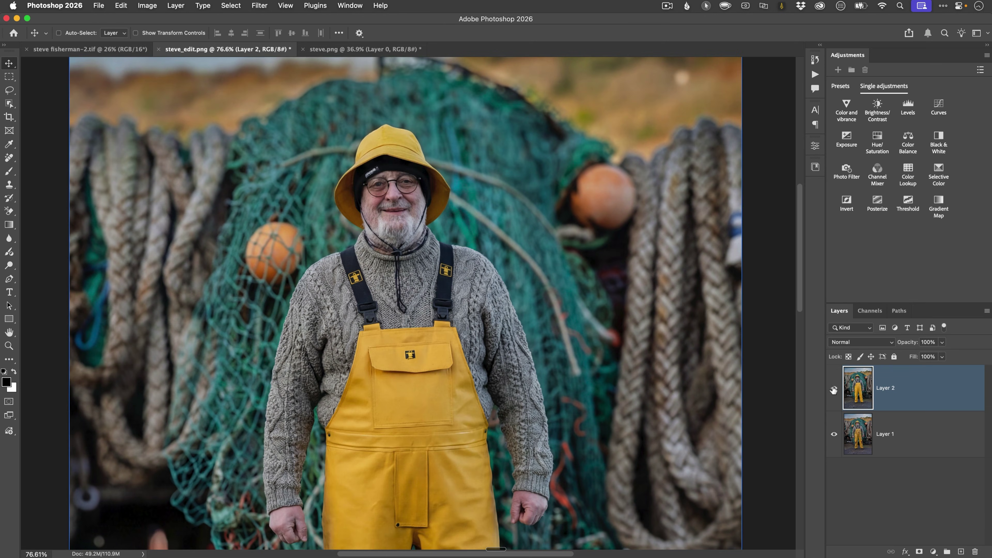
Step: Set Layer 2 to Difference blending, zoom into the face, and shift it until the image darkens
{"action": "scroll", "coordinate": [440, 278], "scroll_direction": "down", "scroll_amount": 3}
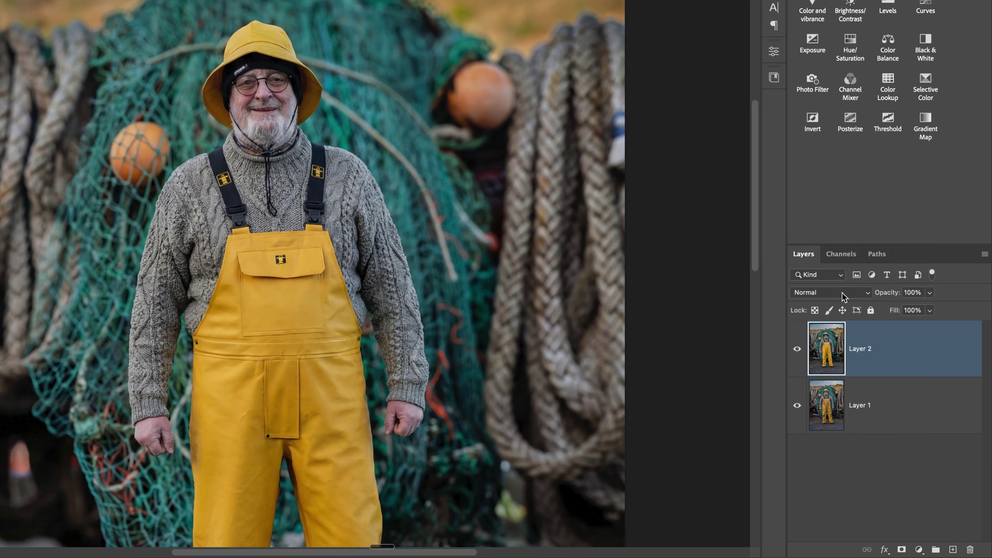
{"action": "left_click", "coordinate": [843, 295]}
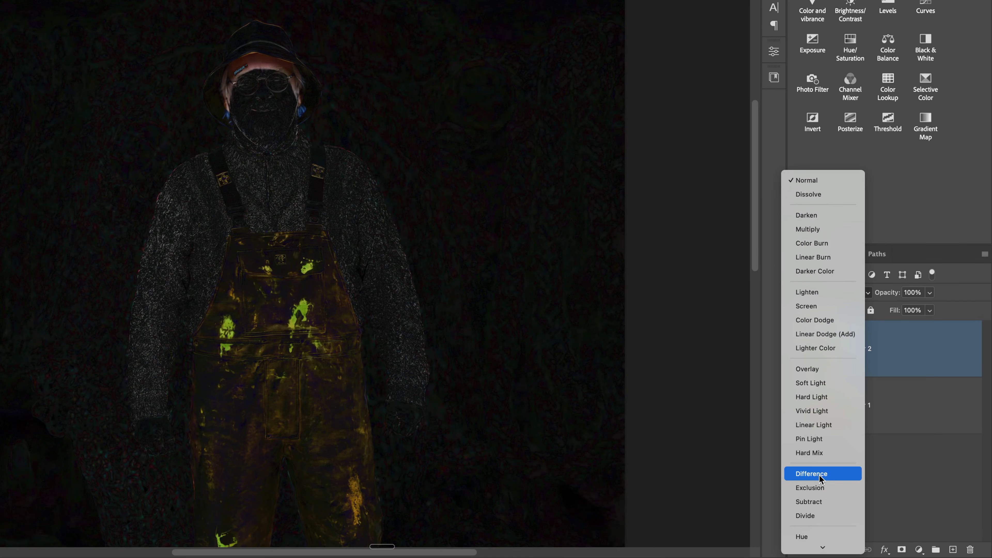
{"action": "left_click", "coordinate": [821, 474]}
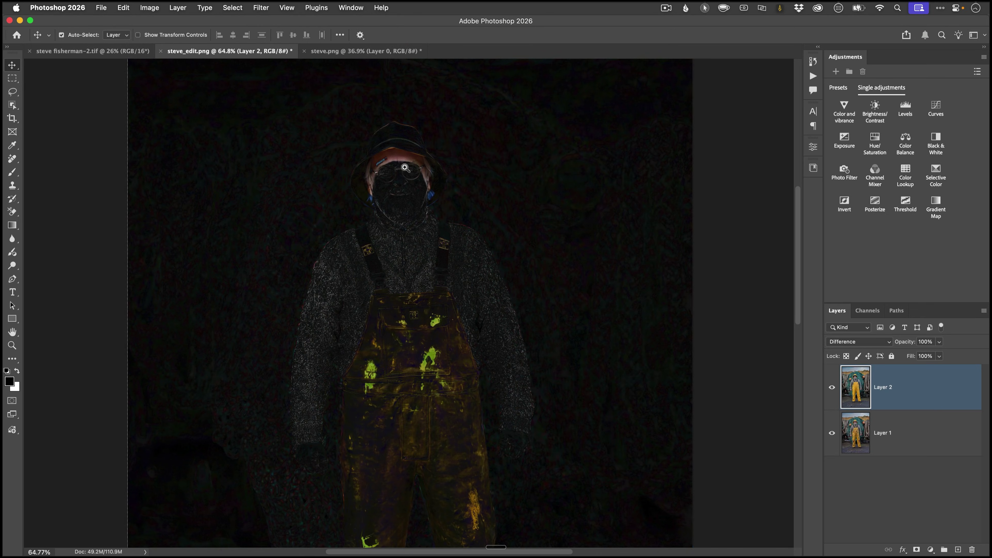
{"action": "left_click_drag", "start_coordinate": [272, 79], "coordinate": [298, 107]}
{"action": "left_click_drag", "start_coordinate": [426, 190], "coordinate": [457, 193]}
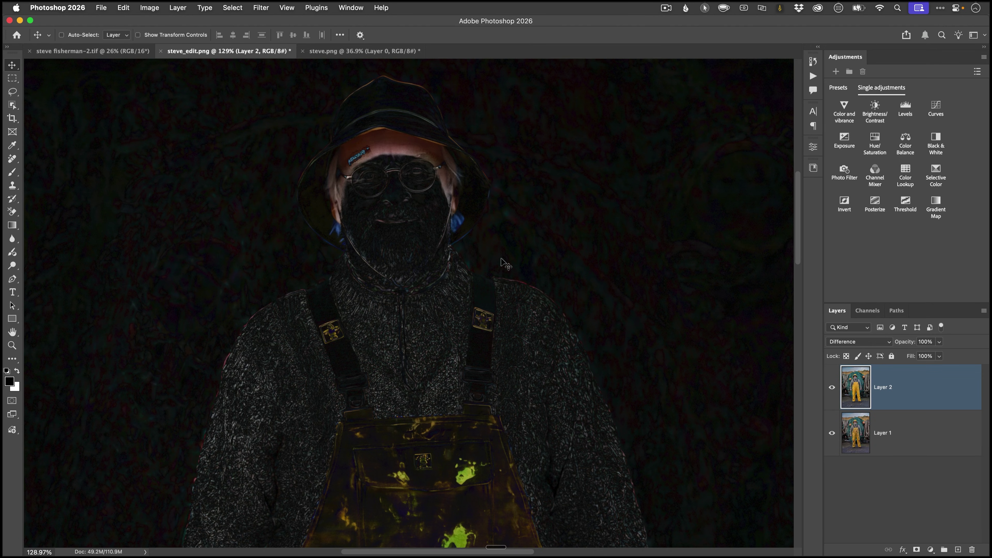
{"action": "left_click_drag", "start_coordinate": [503, 259], "coordinate": [504, 262]}
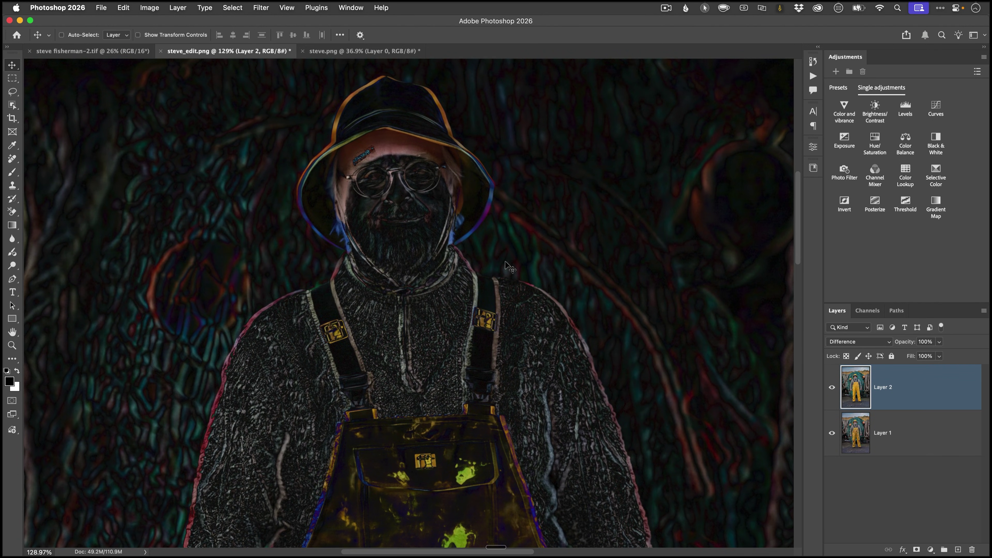
{"action": "left_click_drag", "start_coordinate": [505, 261], "coordinate": [505, 262]}
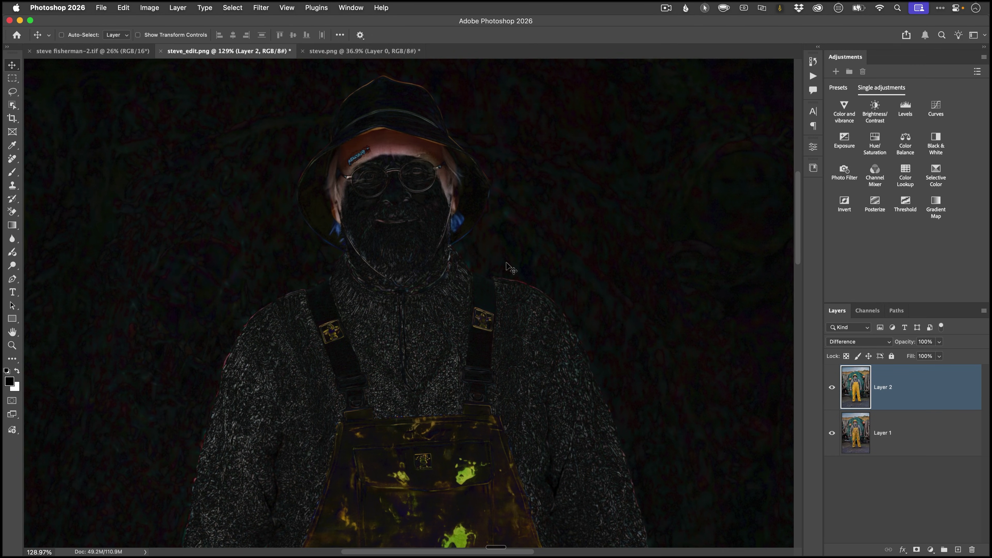
Step: Return Layer 2 to Normal blending and give it a black hide-all layer mask
{"action": "left_click", "coordinate": [859, 343]}
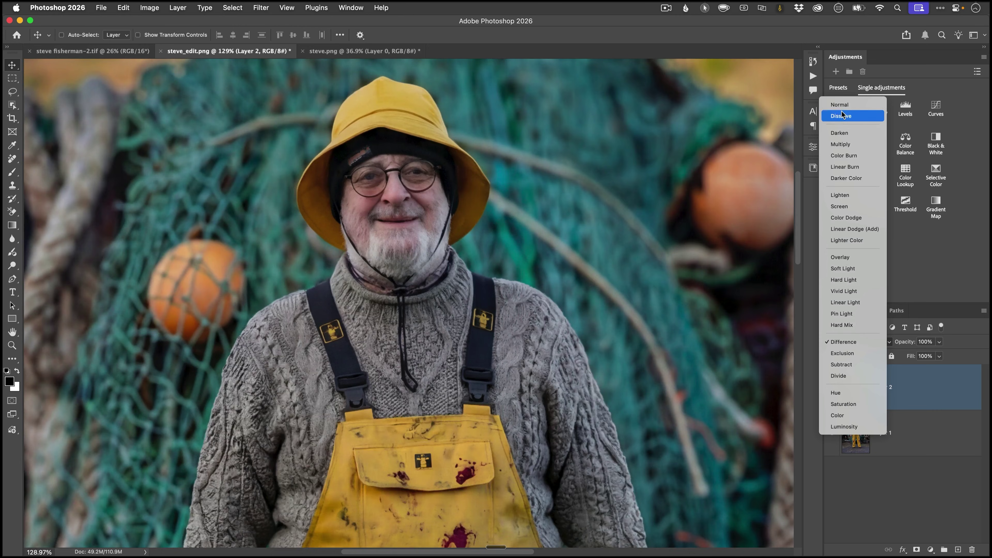
{"action": "left_click", "coordinate": [841, 105]}
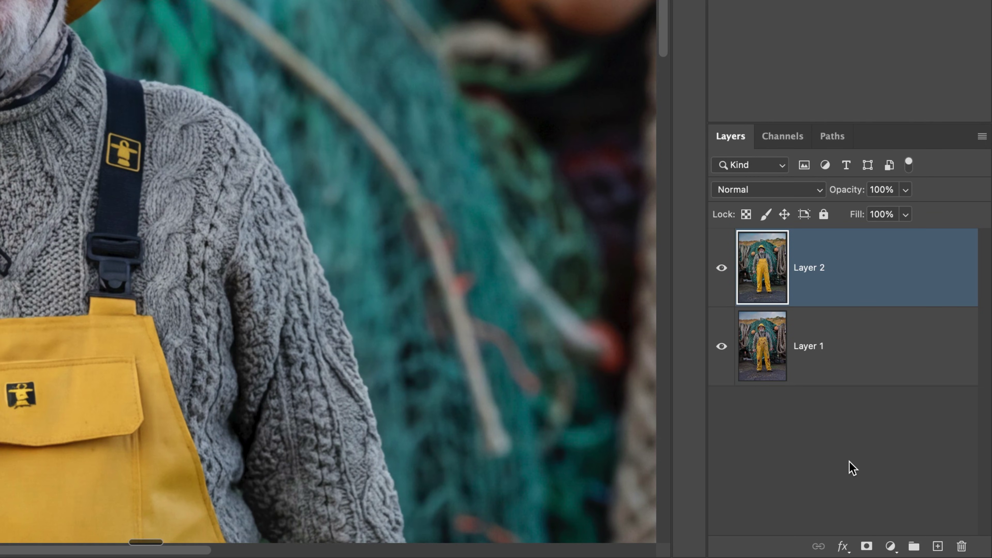
{"action": "left_click", "coordinate": [865, 547], "text": "alt"}
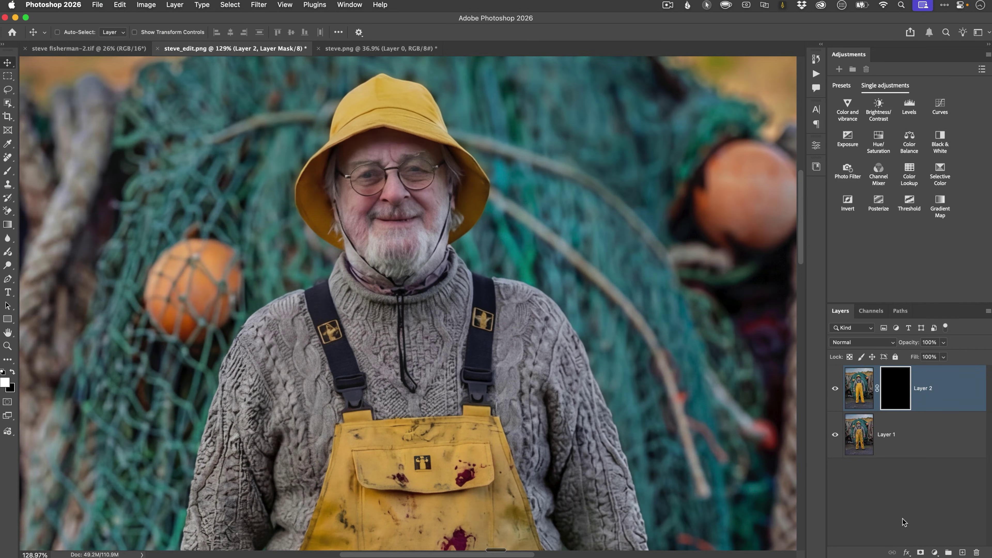
Step: Paint a small patch of the face back in with the standard brush
{"action": "key", "text": "b"}
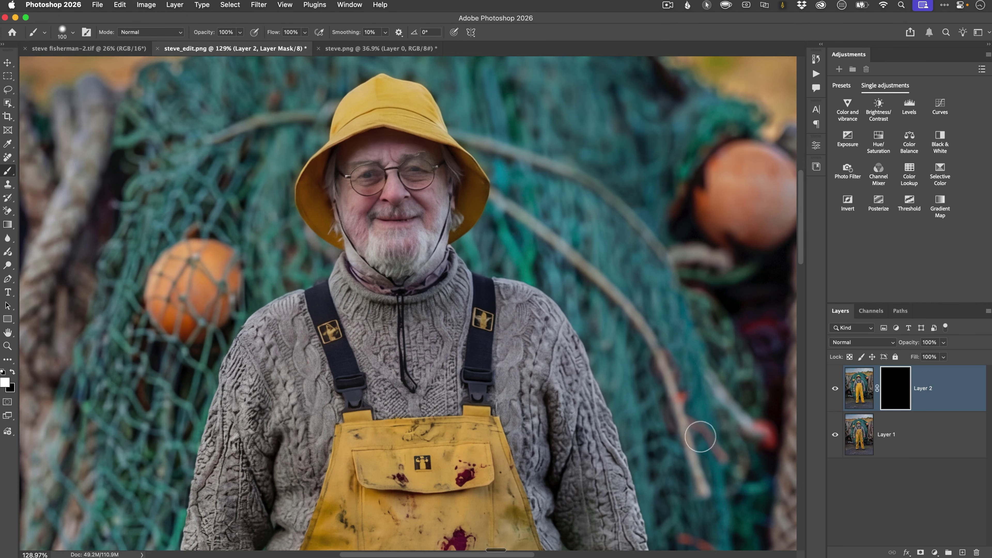
{"action": "right_click", "coordinate": [11, 174]}
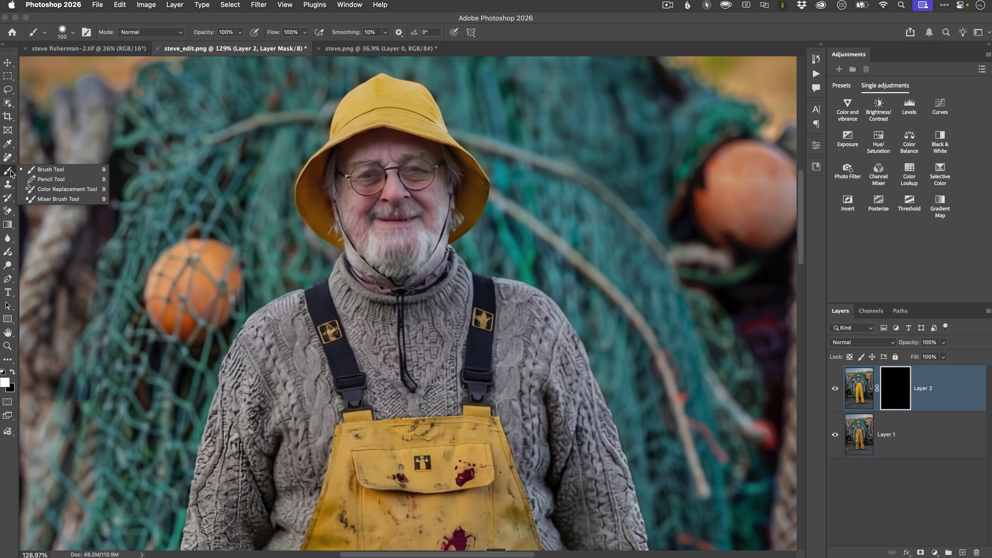
{"action": "left_click", "coordinate": [41, 174]}
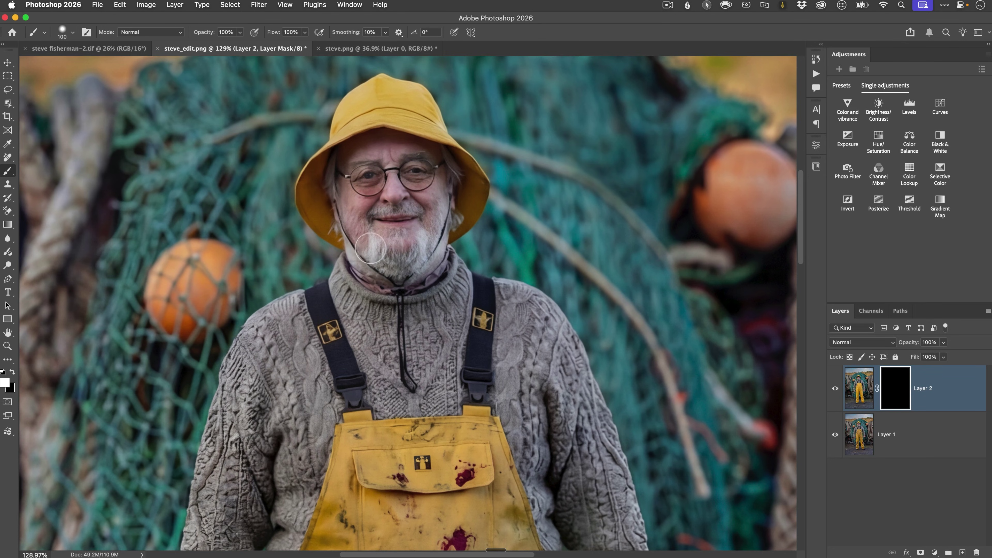
{"action": "left_click", "coordinate": [387, 186]}
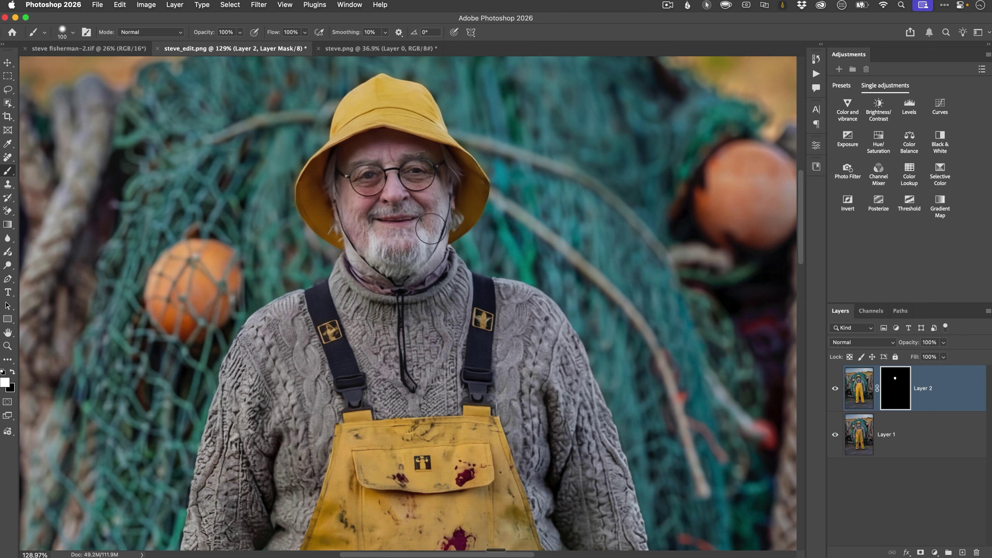
Step: Delete Layer 2's mask without applying it, shift the layer right and down, and fit to window
{"action": "key", "text": "v"}
{"action": "left_click_drag", "start_coordinate": [893, 388], "coordinate": [977, 552]}
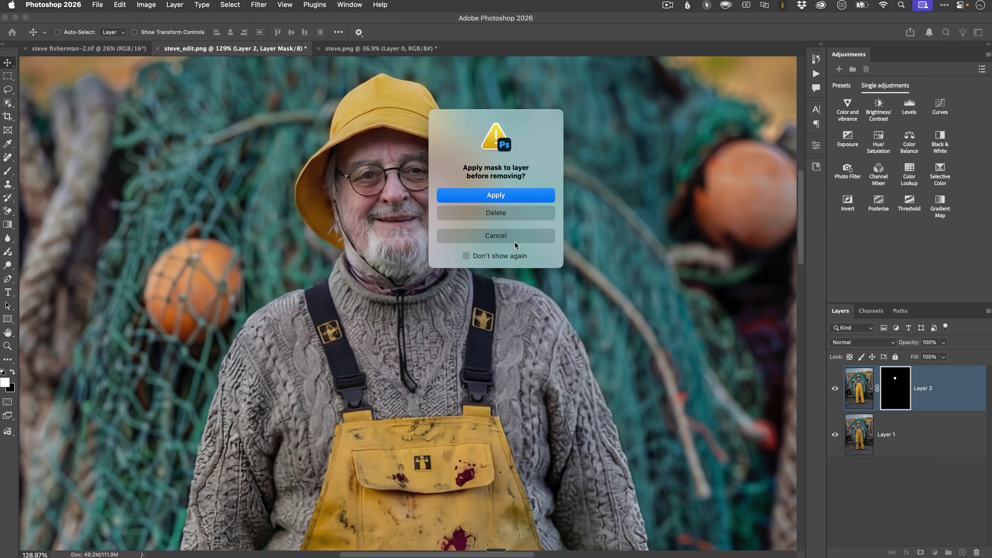
{"action": "left_click", "coordinate": [498, 213]}
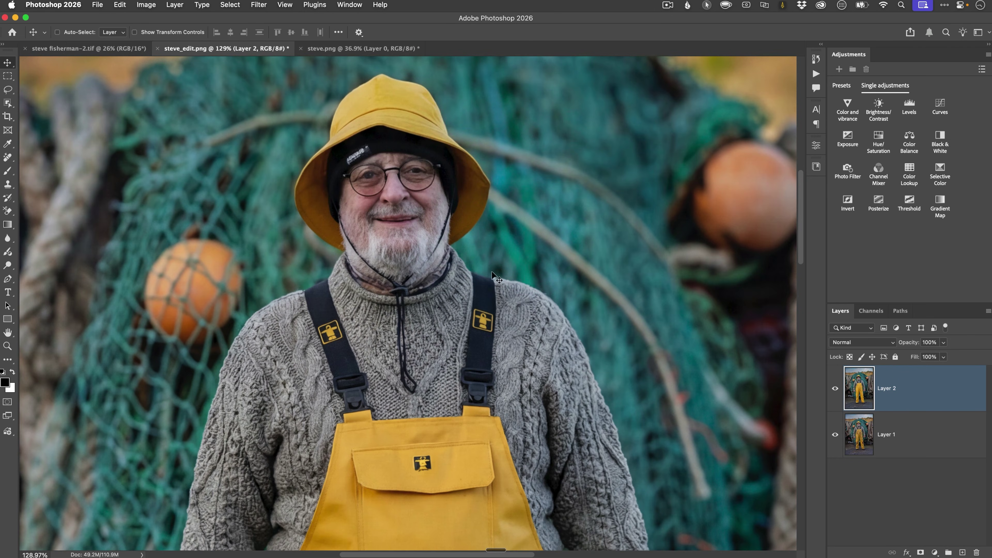
{"action": "left_click_drag", "start_coordinate": [493, 274], "coordinate": [509, 290]}
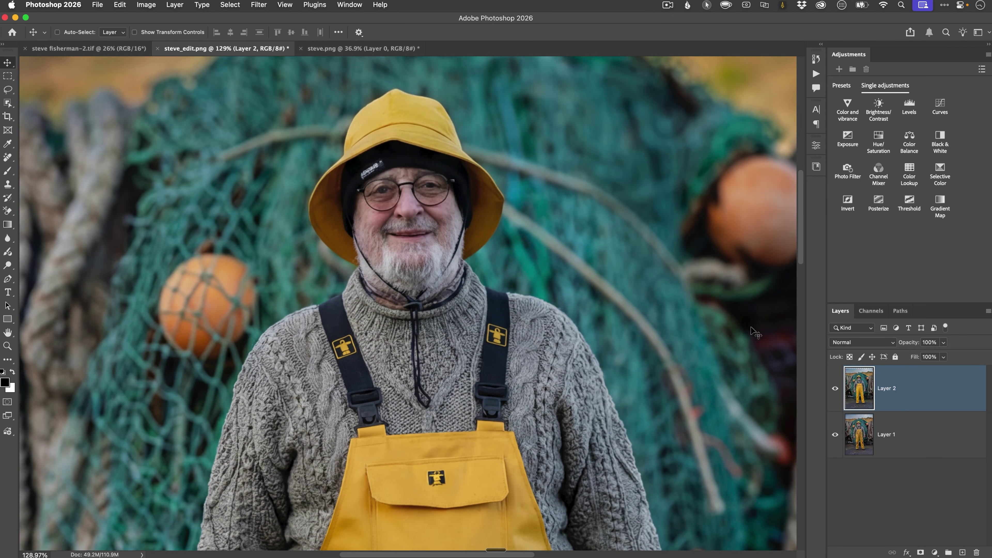
{"action": "left_click_drag", "start_coordinate": [578, 324], "coordinate": [641, 364]}
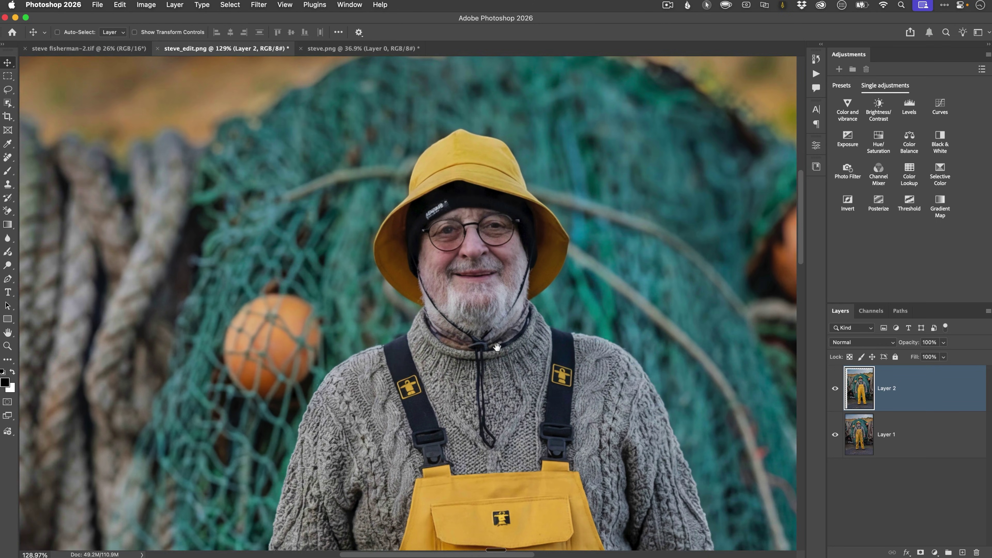
{"action": "key", "text": "super+0"}
Step: Select Layer 1, then add Layer 2 so both layers are highlighted in the Layers panel
{"action": "scroll", "coordinate": [454, 371], "scroll_direction": "down", "scroll_amount": 5}
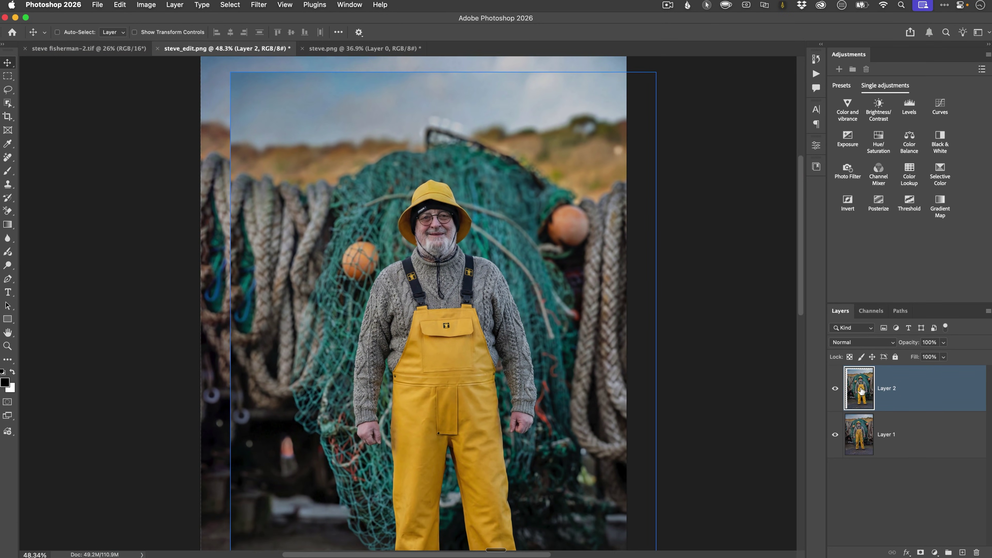
{"action": "left_click", "coordinate": [859, 440]}
{"action": "left_click", "coordinate": [853, 398]}
{"action": "left_click", "coordinate": [862, 424]}
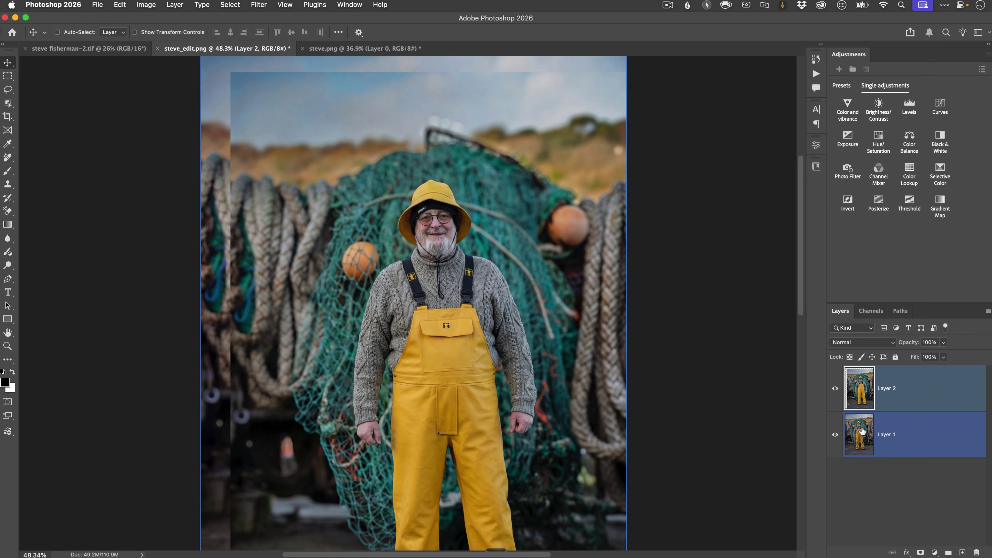
{"action": "left_click", "coordinate": [862, 430], "text": "shift"}
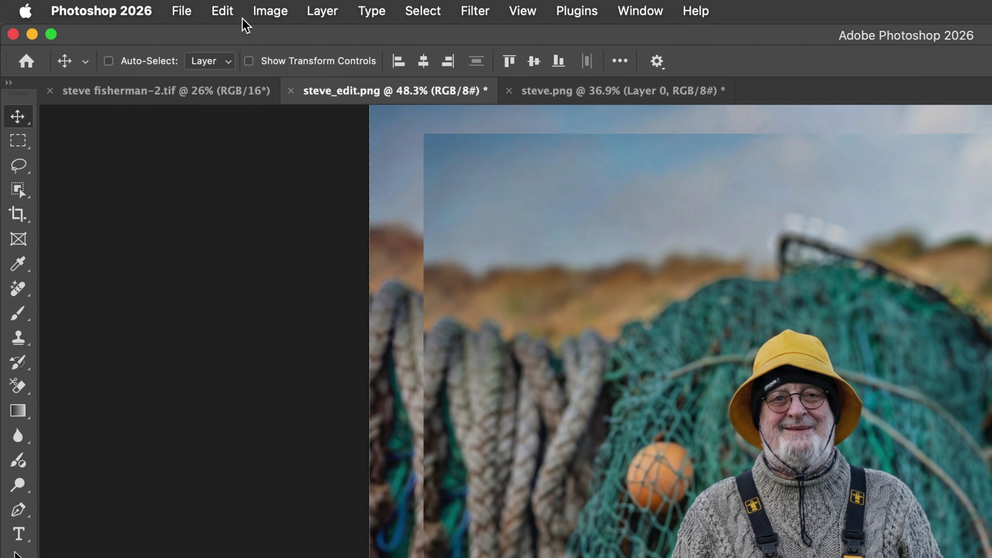
Step: Run Edit > Auto-Align Layers with Projection left on Auto
{"action": "left_click", "coordinate": [222, 10]}
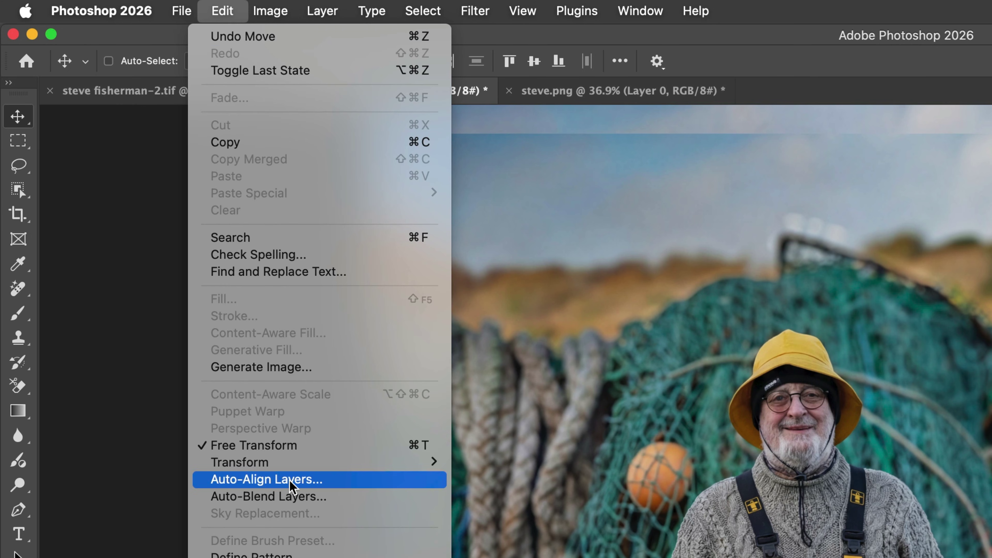
{"action": "left_click", "coordinate": [335, 478]}
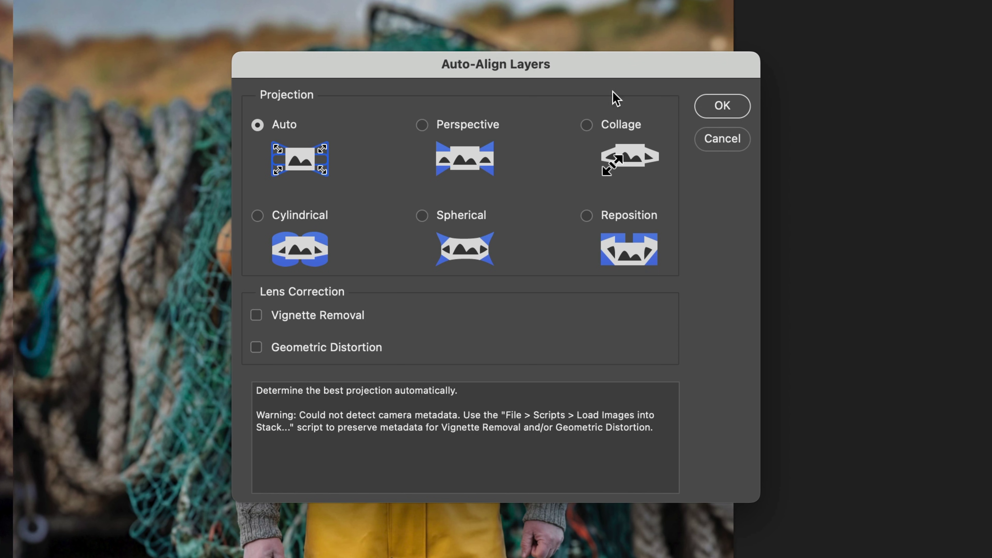
{"action": "left_click", "coordinate": [714, 104]}
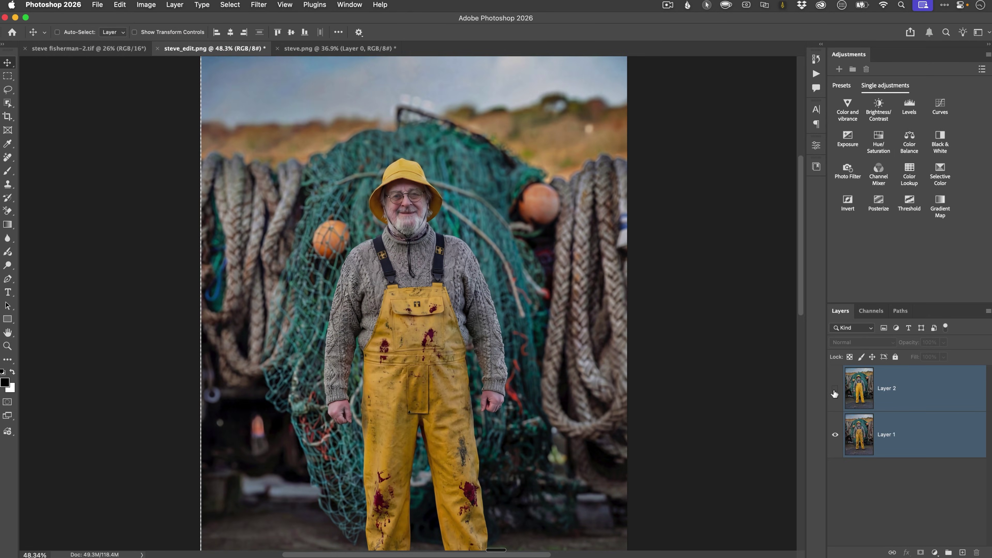
{"action": "left_click", "coordinate": [834, 389]}
{"action": "left_click", "coordinate": [834, 389]}
{"action": "left_click", "coordinate": [834, 389]}
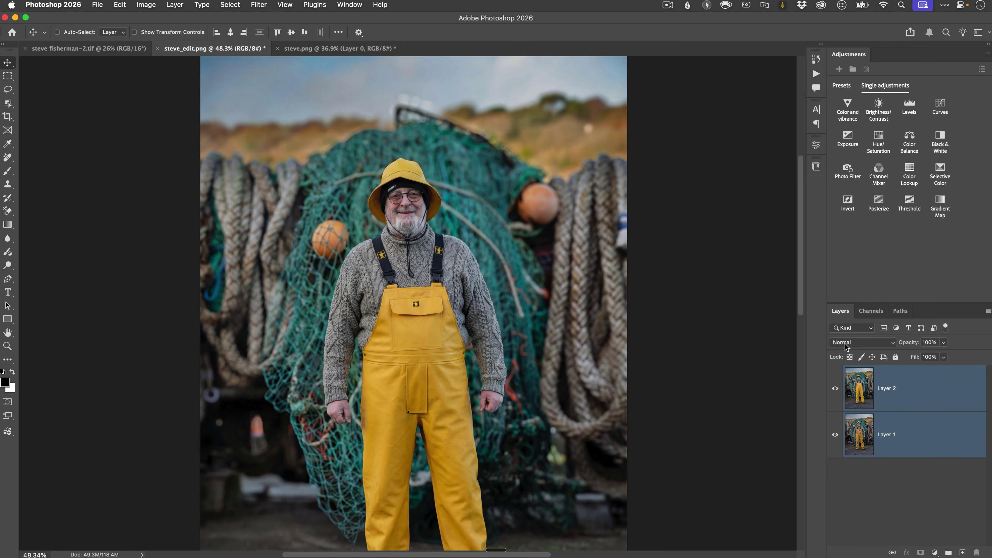
{"action": "left_click", "coordinate": [844, 342]}
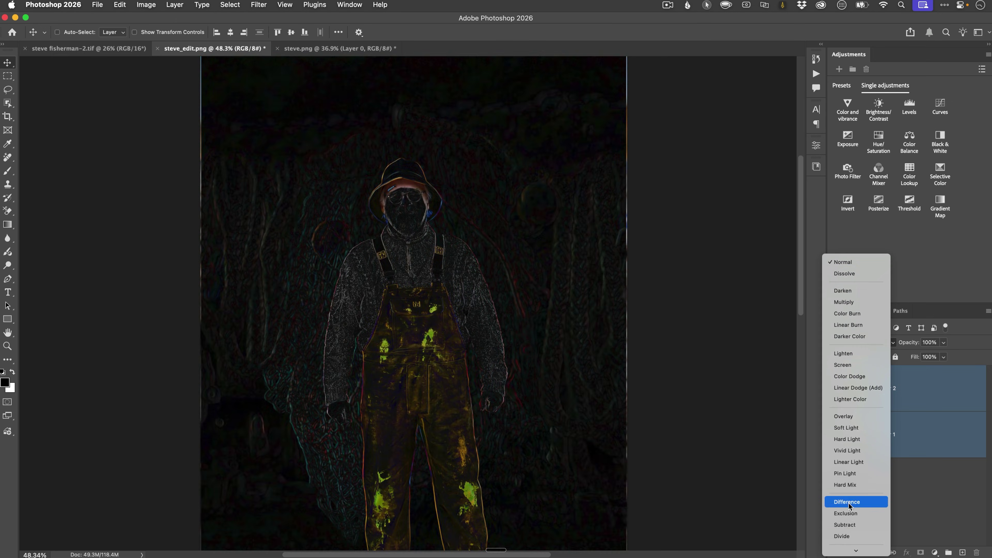
{"action": "left_click", "coordinate": [847, 504]}
{"action": "left_click_drag", "start_coordinate": [469, 243], "coordinate": [476, 261]}
{"action": "key", "text": "super+0"}
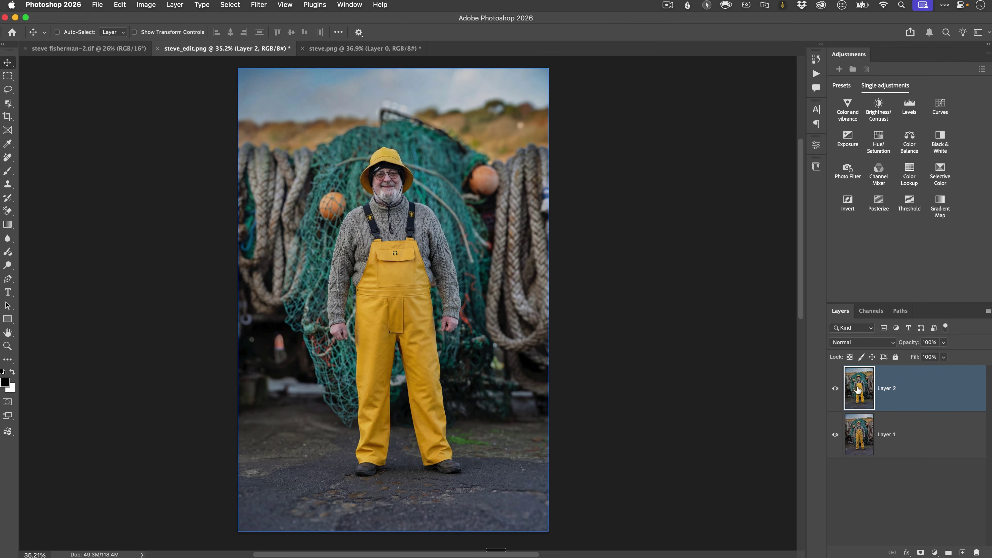
Step: Delete Layer 2 from steve_edit.png and switch to the steve.png document
{"action": "left_click_drag", "start_coordinate": [857, 389], "coordinate": [975, 552]}
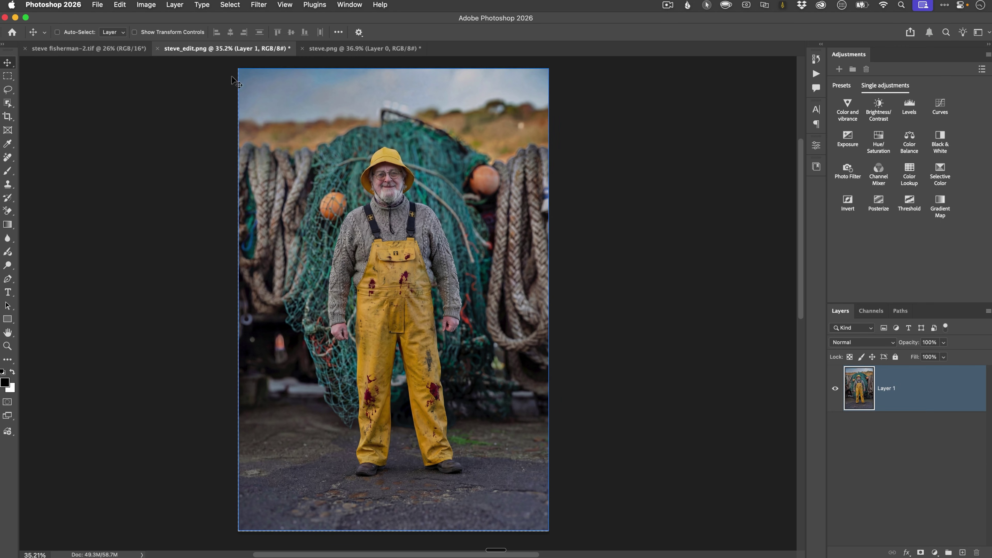
{"action": "left_click", "coordinate": [337, 49]}
{"action": "left_click", "coordinate": [227, 48]}
{"action": "left_click", "coordinate": [329, 49]}
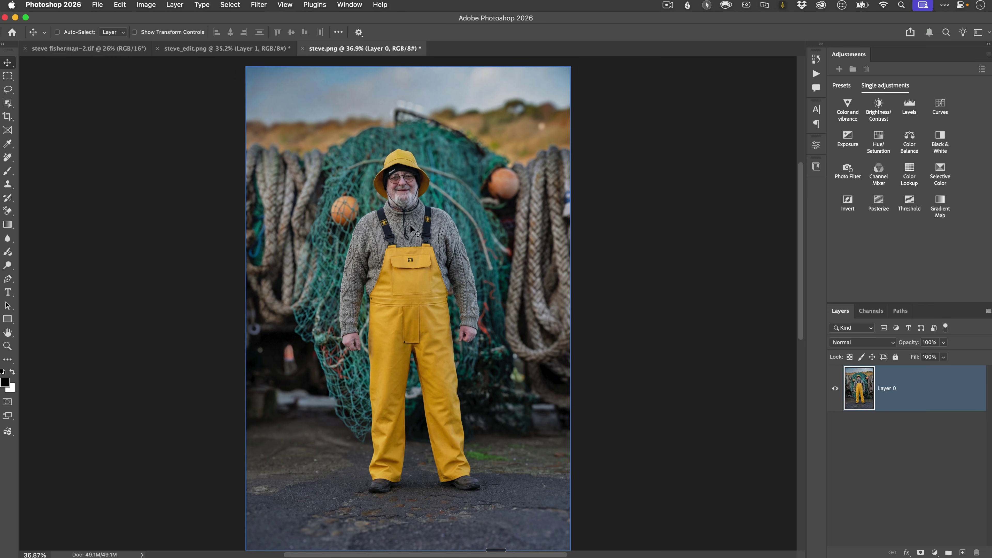
Step: Set a slightly tilted portrait crop around the man, from hat down to bib
{"action": "key", "text": "c"}
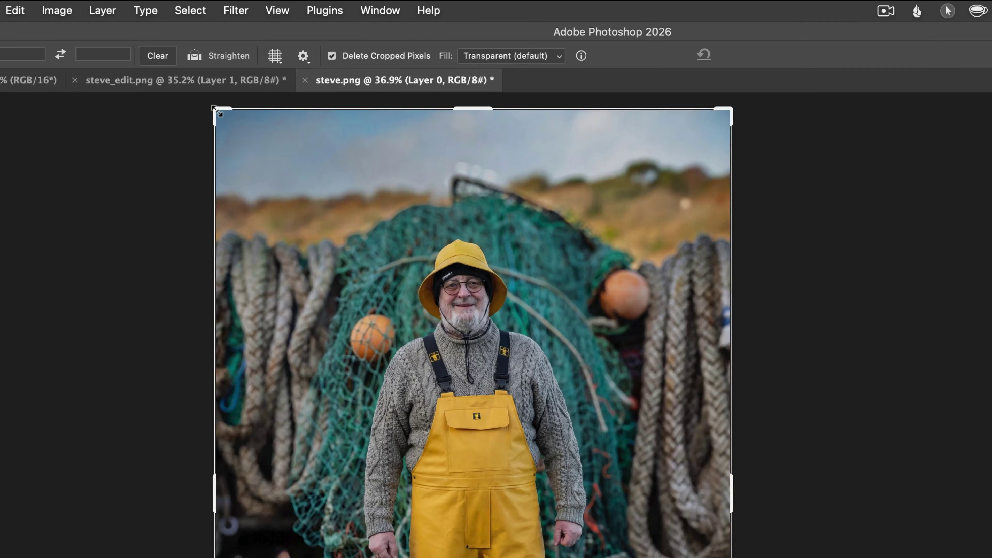
{"action": "left_click_drag", "start_coordinate": [250, 74], "coordinate": [255, 82]}
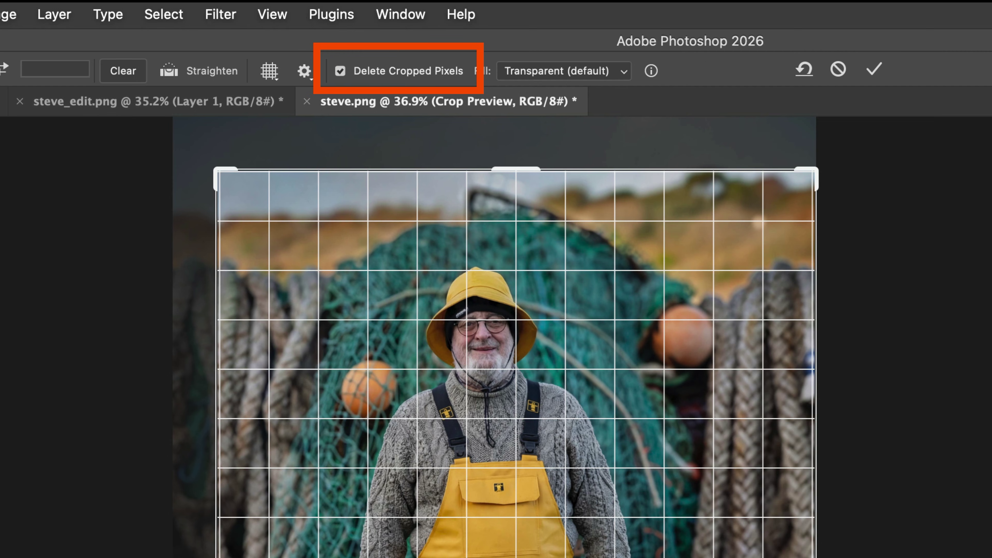
{"action": "left_click_drag", "start_coordinate": [816, 548], "coordinate": [686, 547]}
{"action": "left_click_drag", "start_coordinate": [536, 557], "coordinate": [580, 557]}
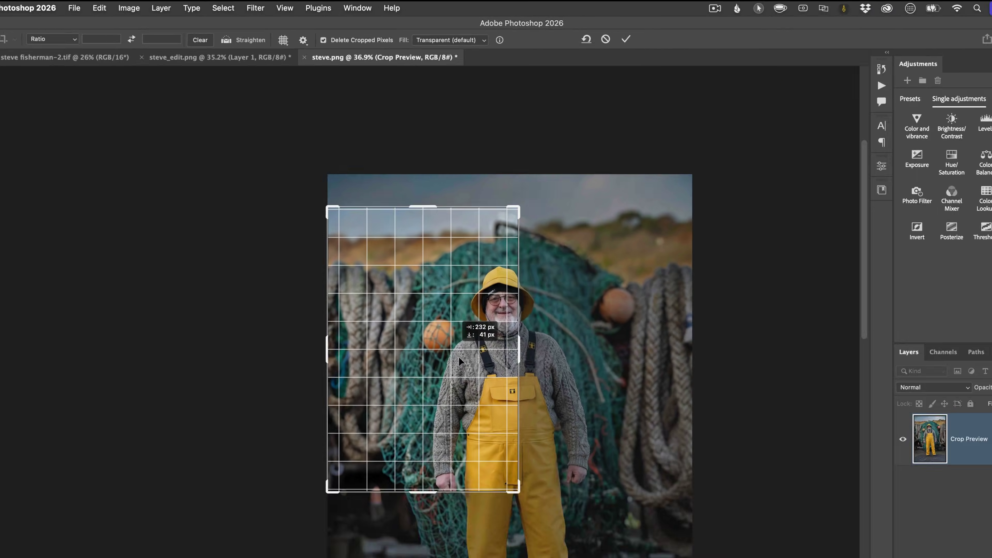
{"action": "left_click_drag", "start_coordinate": [459, 356], "coordinate": [384, 344]}
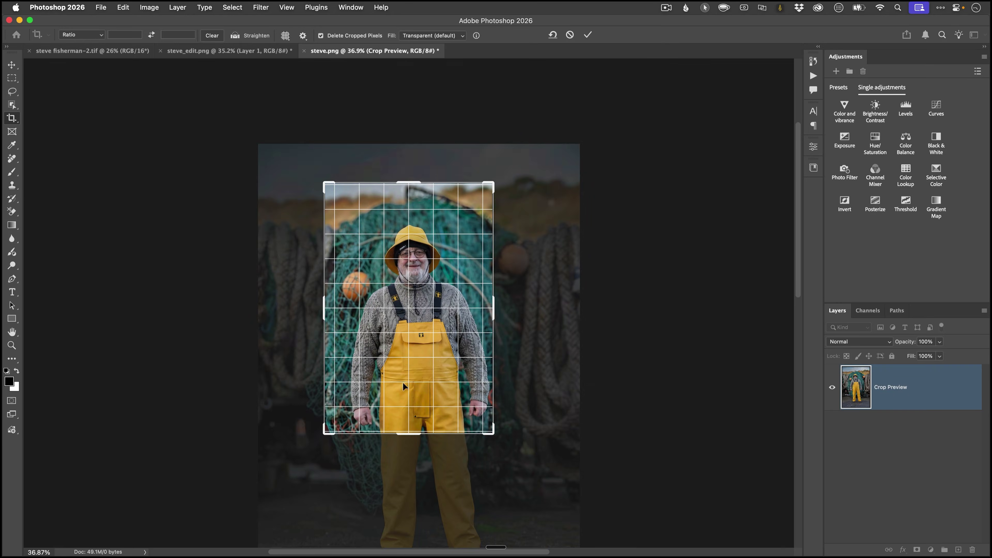
{"action": "left_click_drag", "start_coordinate": [490, 433], "coordinate": [476, 398]}
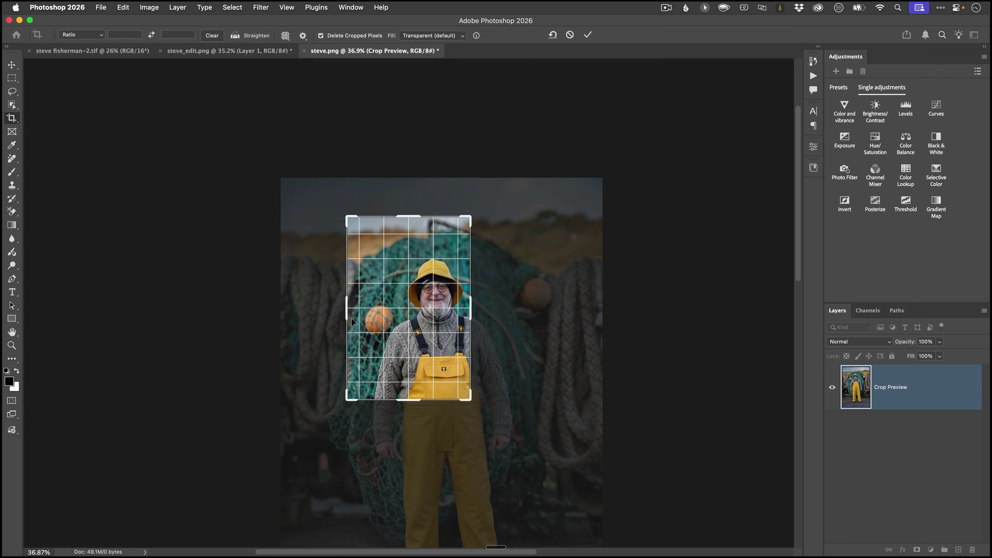
{"action": "left_click_drag", "start_coordinate": [324, 314], "coordinate": [338, 326]}
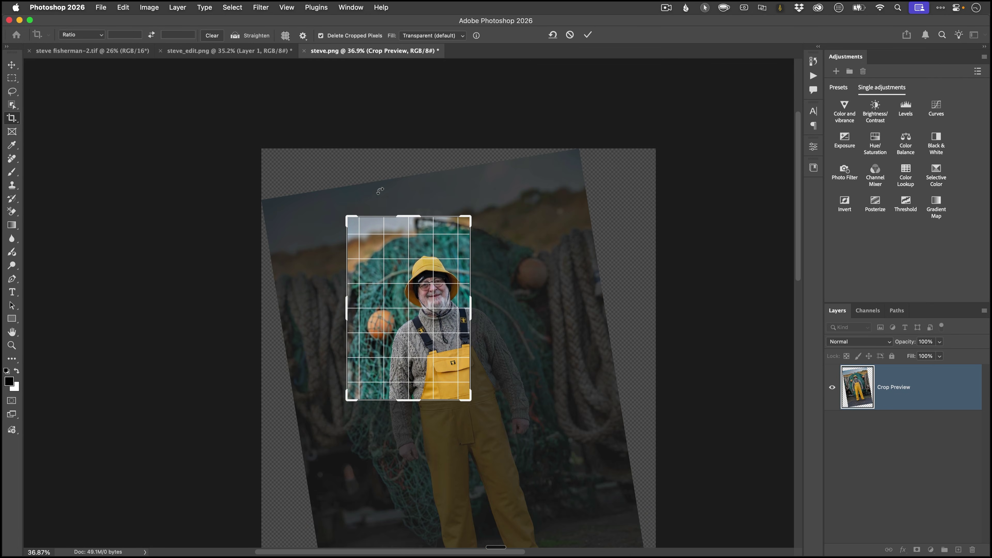
{"action": "left_click_drag", "start_coordinate": [409, 266], "coordinate": [387, 276]}
Step: Apply the crop and resize steve.png to 800 pixels wide in Image Size
{"action": "key", "text": "Return"}
{"action": "key", "text": "v"}
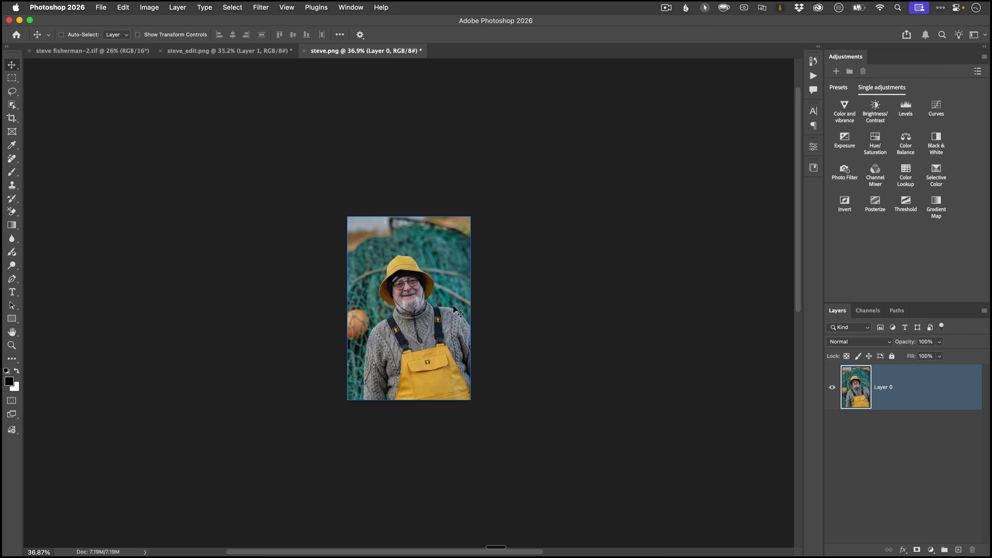
{"action": "left_click", "coordinate": [148, 7]}
{"action": "left_click", "coordinate": [167, 85]}
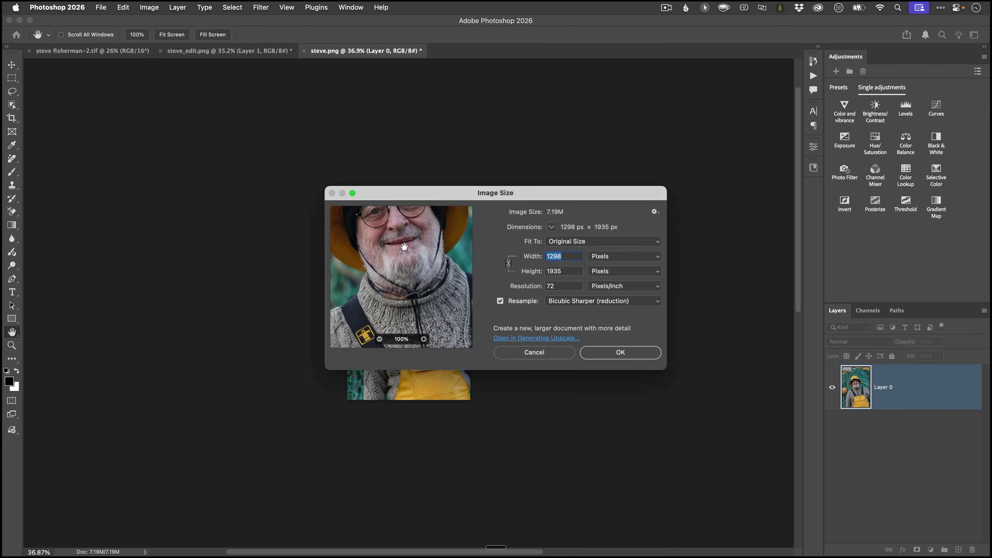
{"action": "type", "text": "800"}
{"action": "key", "text": "Return"}
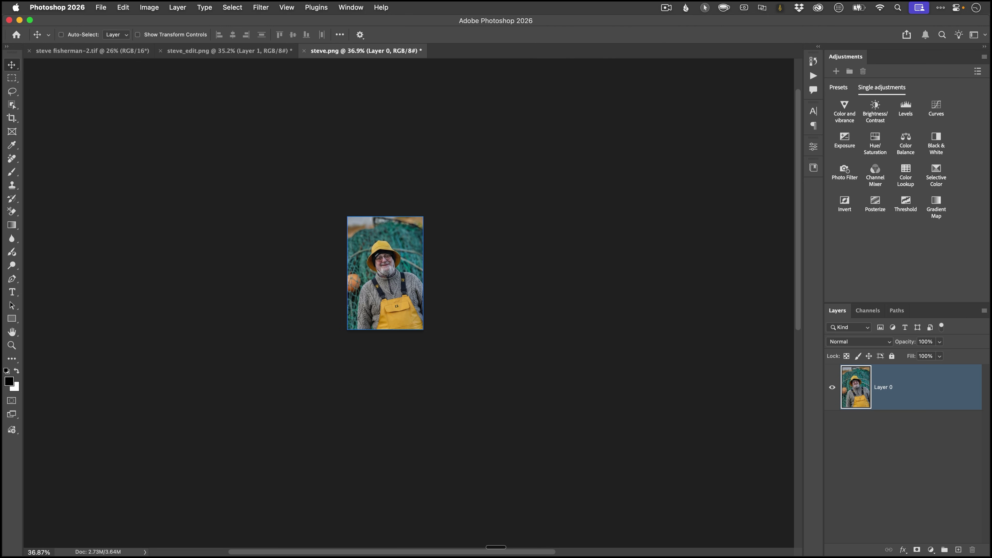
Step: Drop the cropped portrait into steve_edit.png as Layer 2 and select both layers
{"action": "left_click_drag", "start_coordinate": [384, 273], "coordinate": [436, 253]}
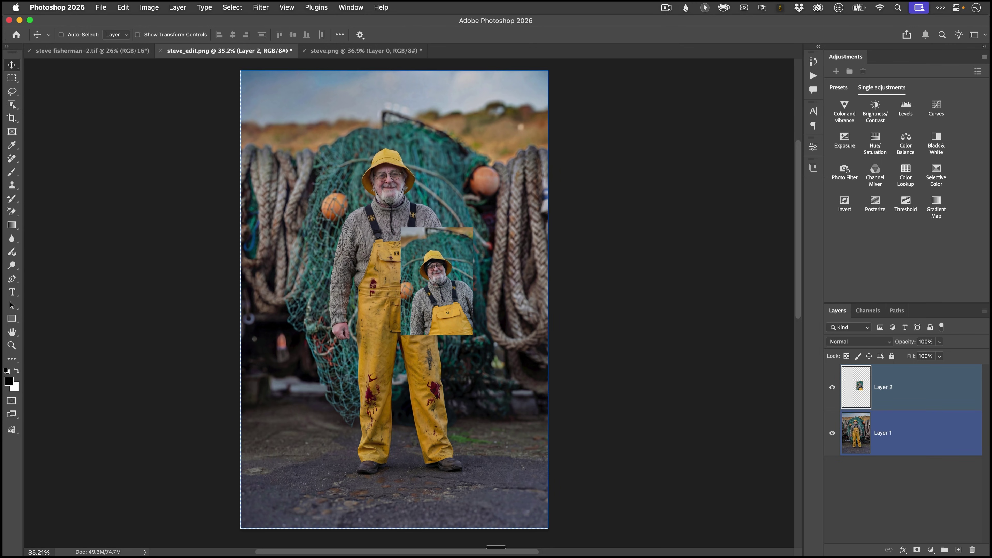
{"action": "key", "text": "super+a"}
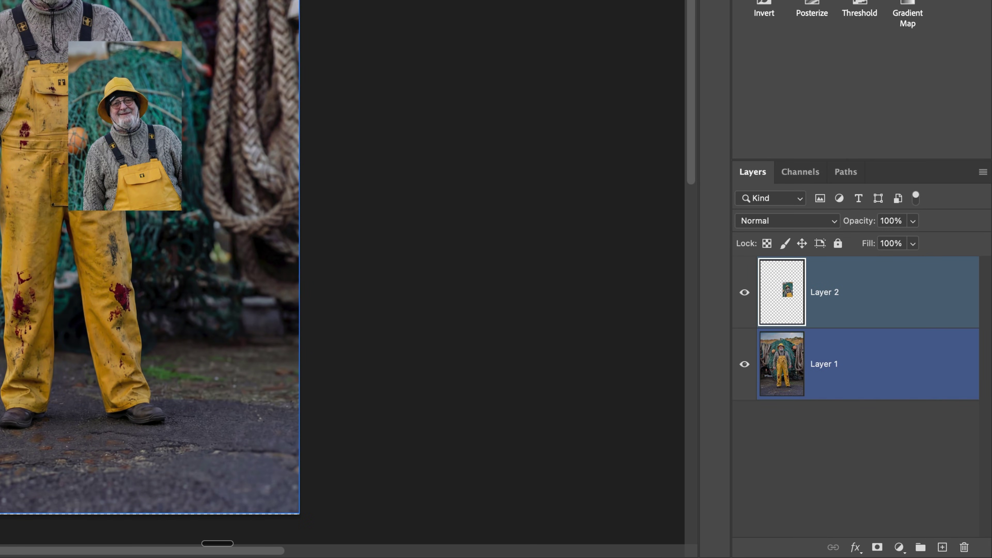
{"action": "left_click", "coordinate": [878, 363], "text": "shift"}
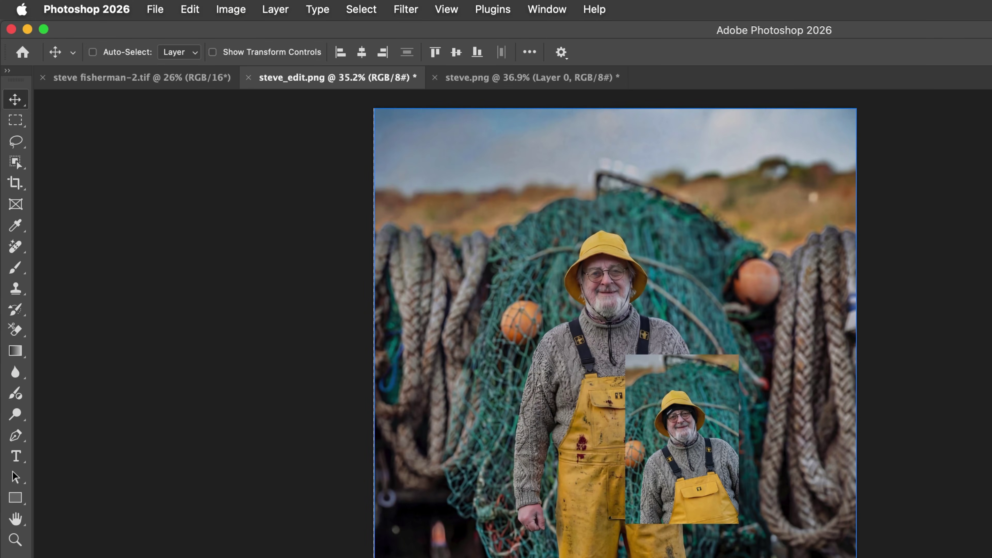
Step: Auto-align the selected layers with the Auto projection setting
{"action": "left_click", "coordinate": [190, 9]}
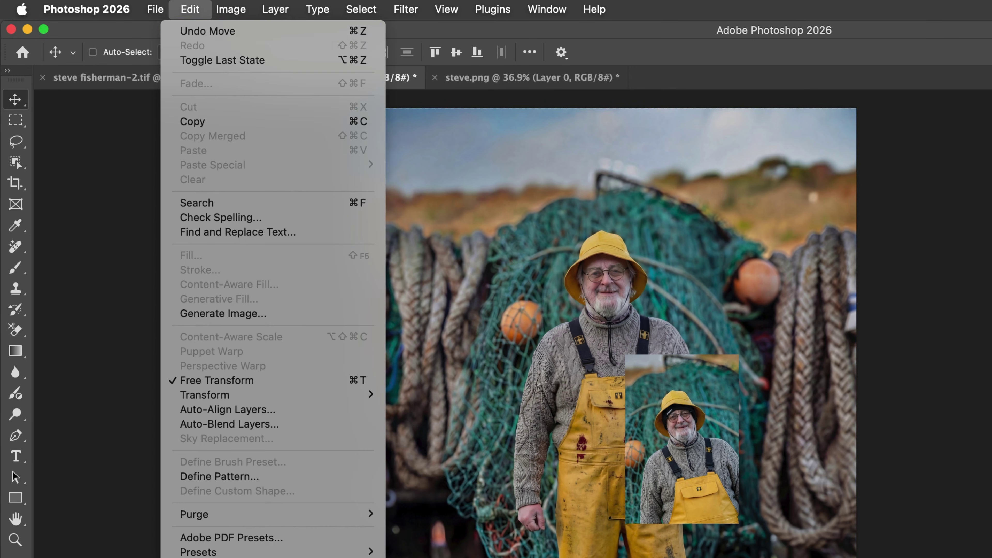
{"action": "left_click", "coordinate": [228, 409]}
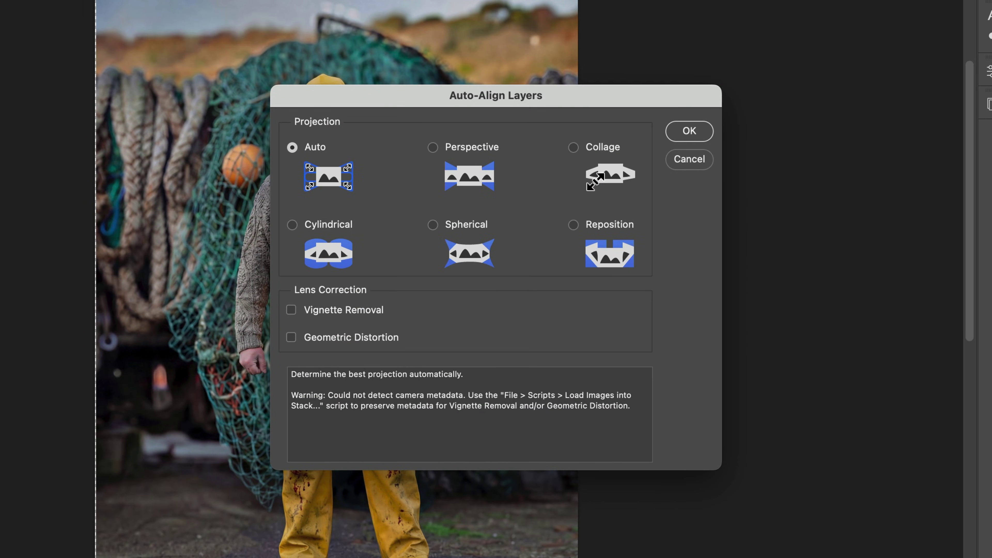
{"action": "key", "text": "Return"}
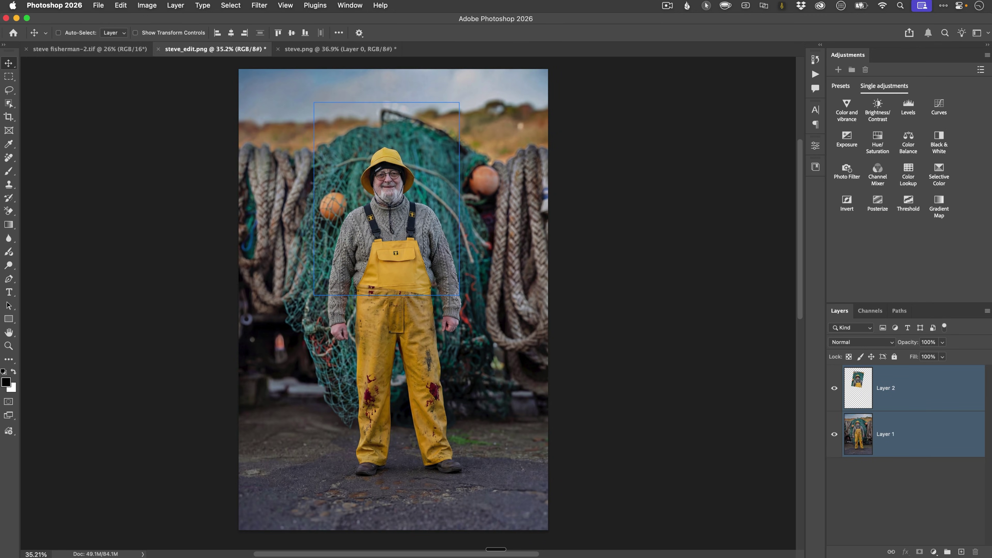
Step: Check the face alignment in Difference blend mode, then return to Normal
{"action": "left_click", "coordinate": [862, 342]}
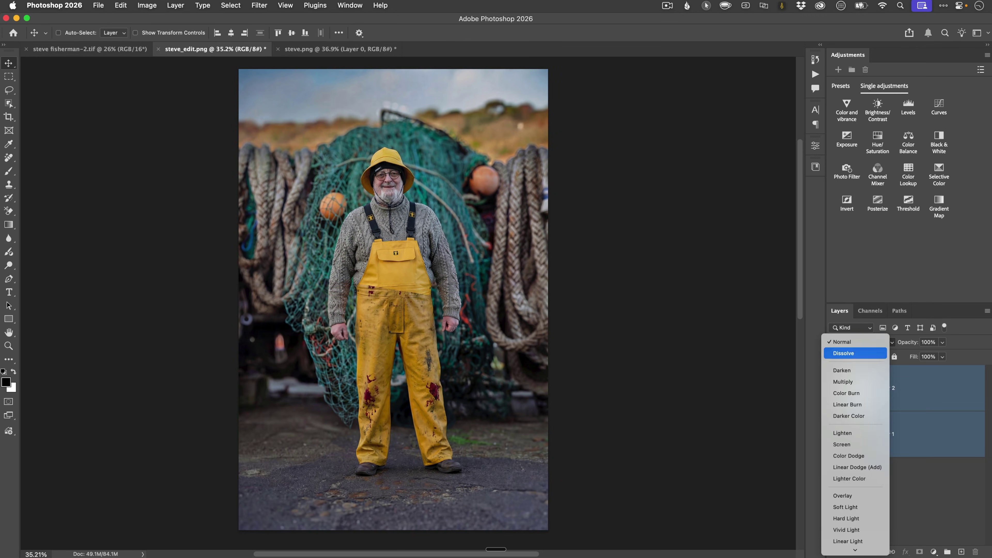
{"action": "key", "text": "Down"}
{"action": "key", "text": "Down"}
{"action": "key", "text": "Down"}
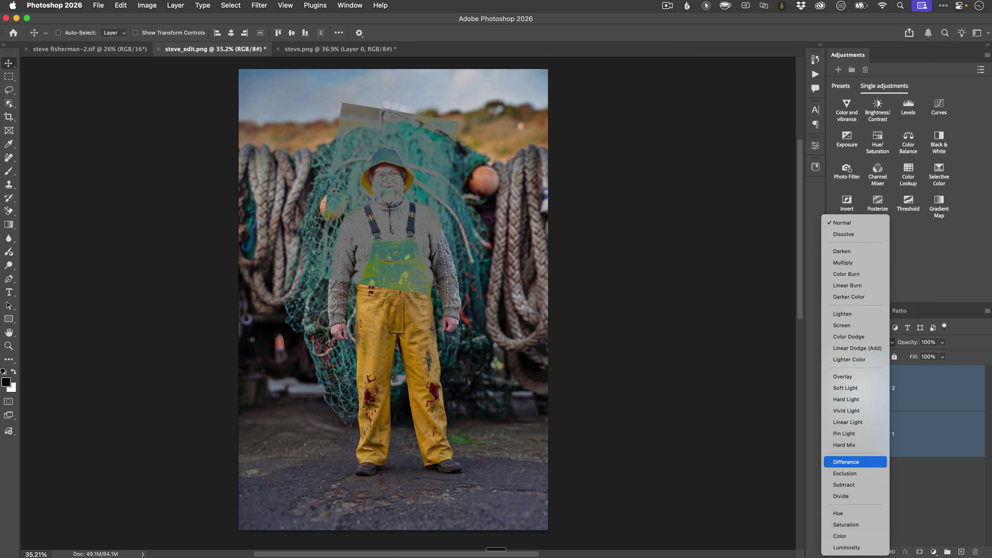
{"action": "key", "text": "Return"}
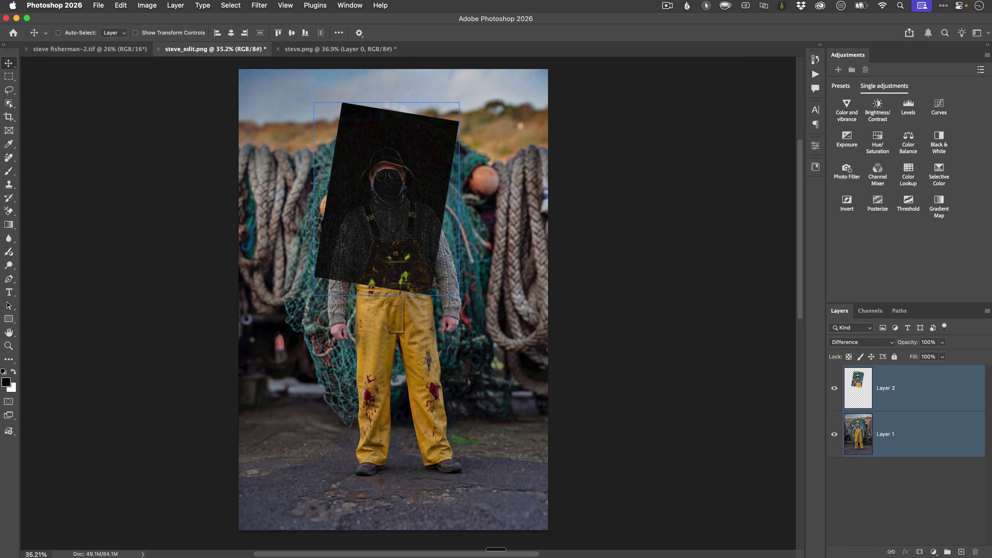
{"action": "left_click", "coordinate": [861, 342]}
{"action": "key", "text": "Up"}
{"action": "key", "text": "Up"}
{"action": "key", "text": "Up"}
{"action": "key", "text": "Up"}
{"action": "key", "text": "Up"}
{"action": "key", "text": "Up"}
{"action": "key", "text": "Up"}
{"action": "key", "text": "Up"}
{"action": "key", "text": "Up"}
{"action": "key", "text": "Up"}
{"action": "key", "text": "Up"}
{"action": "key", "text": "Up"}
{"action": "key", "text": "Up"}
{"action": "key", "text": "Up"}
{"action": "key", "text": "Up"}
{"action": "key", "text": "Up"}
{"action": "key", "text": "Up"}
{"action": "key", "text": "Up"}
{"action": "key", "text": "Up"}
{"action": "key", "text": "Return"}
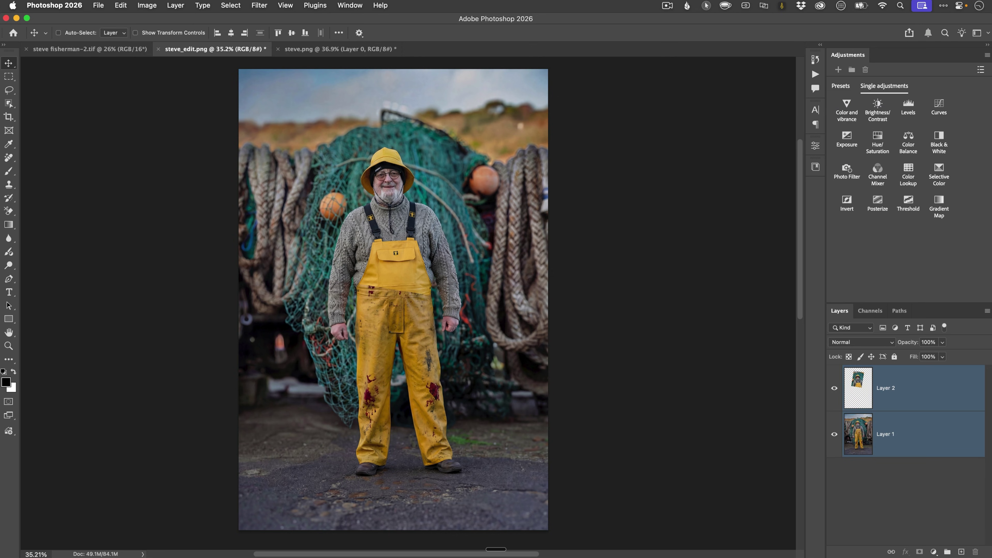
Step: Give Layer 2 a black hide-all mask and switch to the Brush, zooming in on the face
{"action": "left_click", "coordinate": [885, 388]}
{"action": "left_click", "coordinate": [919, 552], "text": "alt"}
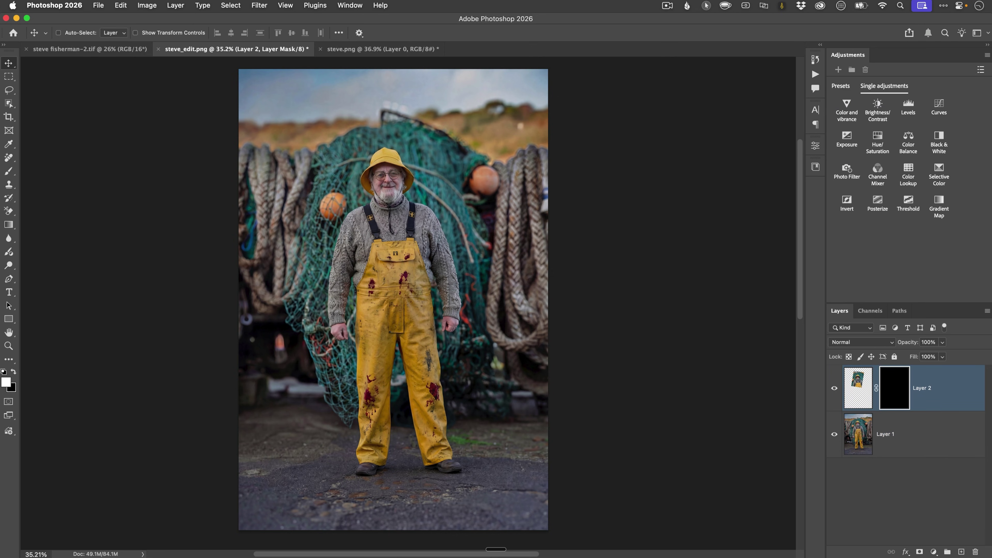
{"action": "key", "text": "b"}
{"action": "scroll", "coordinate": [380, 152], "scroll_direction": "up", "scroll_amount": 5}
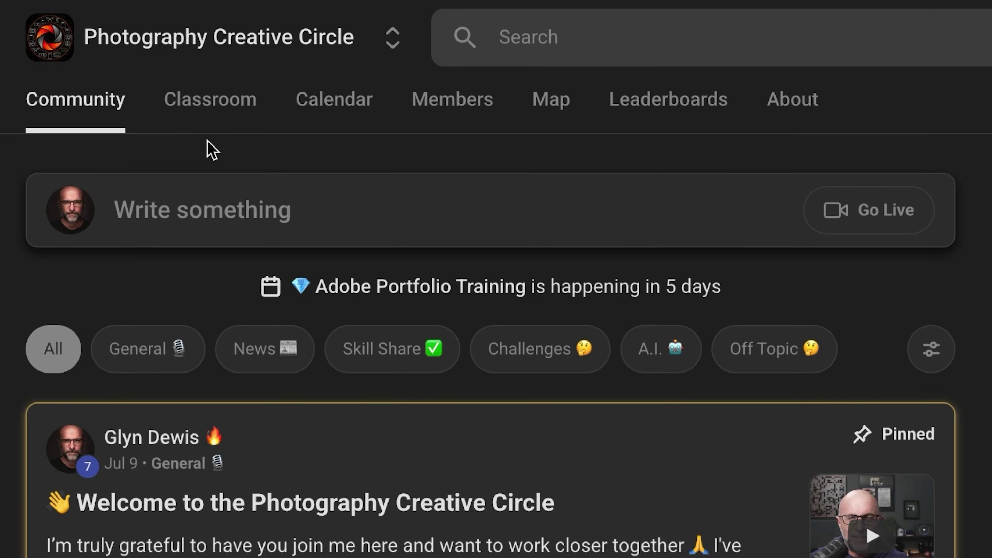
Step: Go to the community's Classroom tab and scroll down through the feed posts
{"action": "left_click", "coordinate": [211, 106]}
{"action": "scroll", "coordinate": [972, 543], "scroll_direction": "down", "scroll_amount": 3}
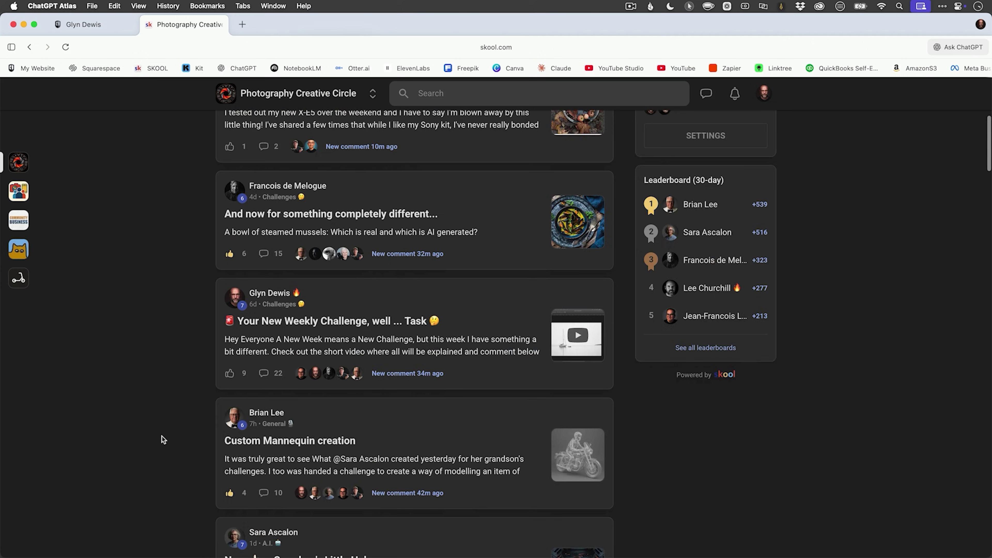
{"action": "scroll", "coordinate": [162, 436], "scroll_direction": "down", "scroll_amount": 15}
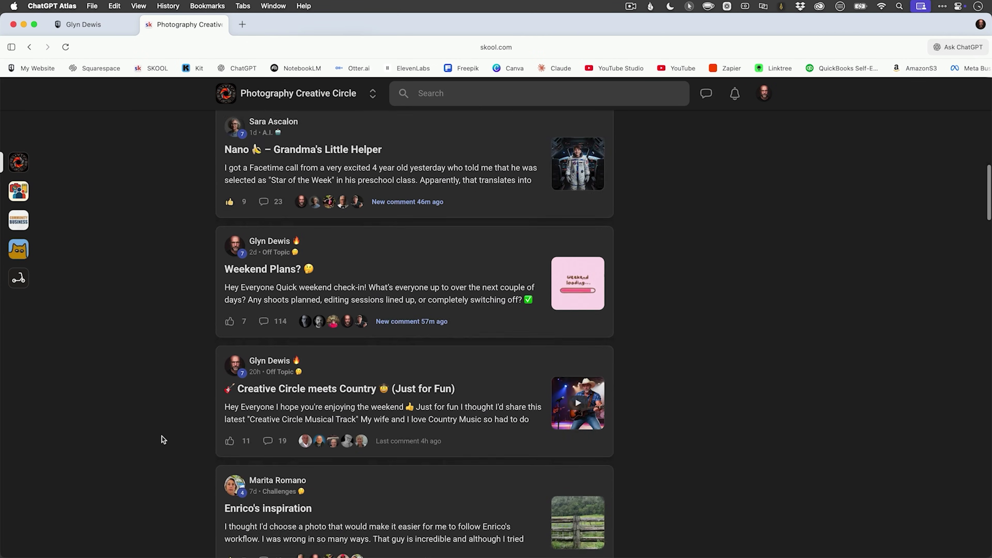